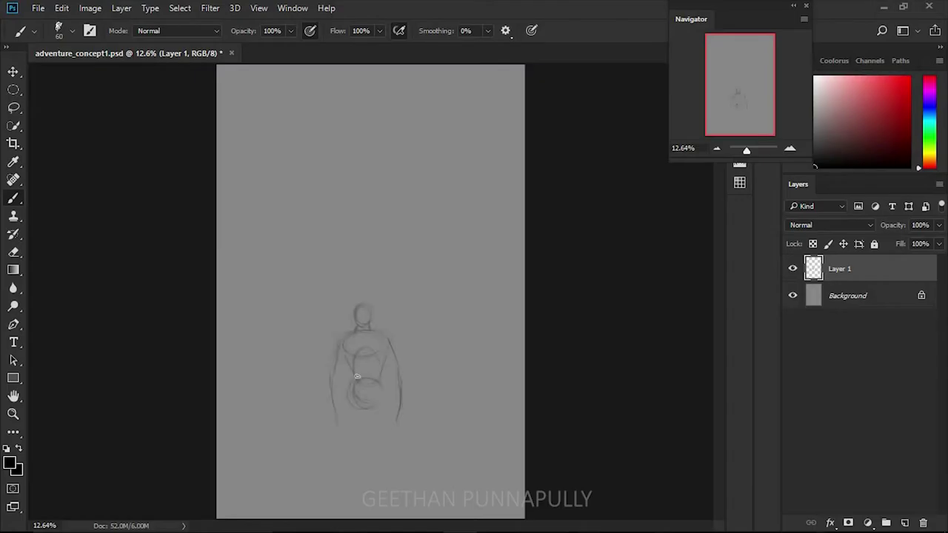
# Sketch the figure with box shapes, erasing stray arm lines and redrawing the arms
pyautogui.moveTo(372, 330); pyautogui.dragTo(372, 300)
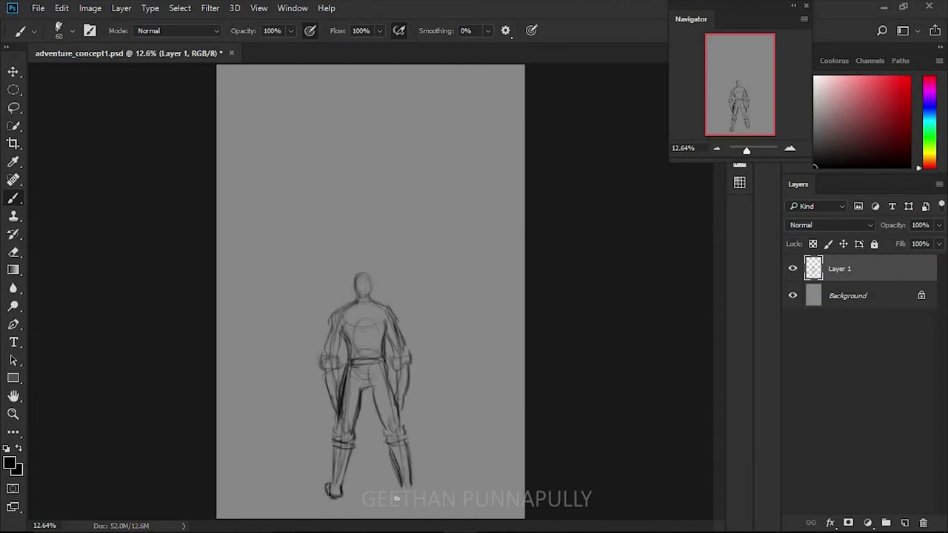
pyautogui.moveTo(385, 289)
pyautogui.mouseDown()
pyautogui.moveTo(342, 305)
pyautogui.moveTo(389, 364)
pyautogui.moveTo(326, 351)
pyautogui.moveTo(330, 411)
pyautogui.mouseUp()
pyautogui.press('e')
pyautogui.press('b')
pyautogui.press('e')
pyautogui.press('b')
pyautogui.moveTo(409, 348); pyautogui.dragTo(407, 399)
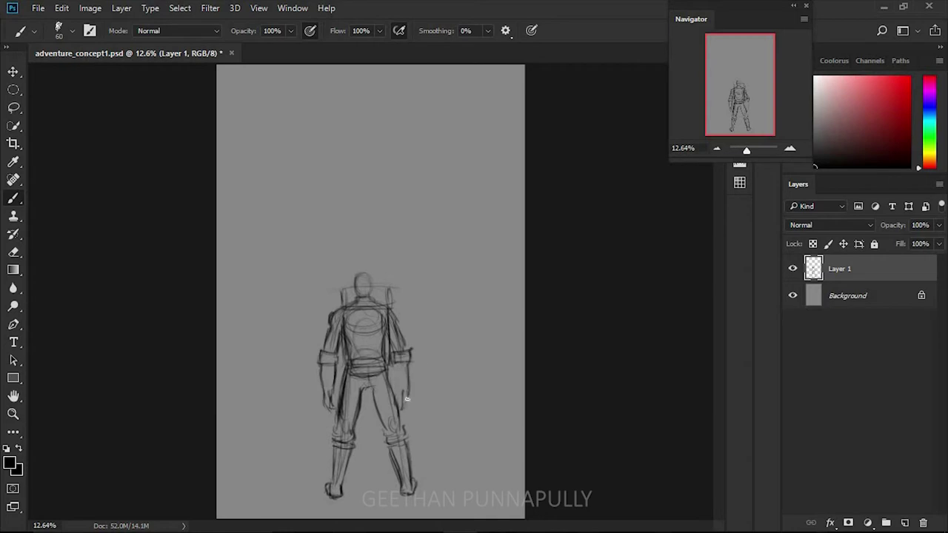
# Shrink the figure, move it lower, and brush ground lines around its feet
pyautogui.press('v')
pyautogui.moveTo(318, 264); pyautogui.dragTo(341, 342)
pyautogui.press('Return')
pyautogui.press('b')
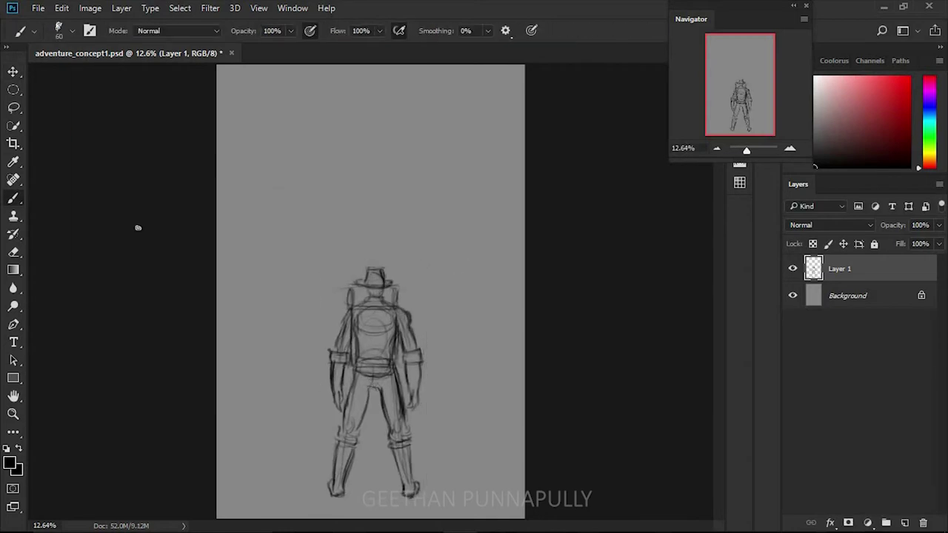
pyautogui.moveTo(422, 473)
pyautogui.mouseDown()
pyautogui.moveTo(493, 480)
pyautogui.moveTo(297, 516)
pyautogui.mouseUp()
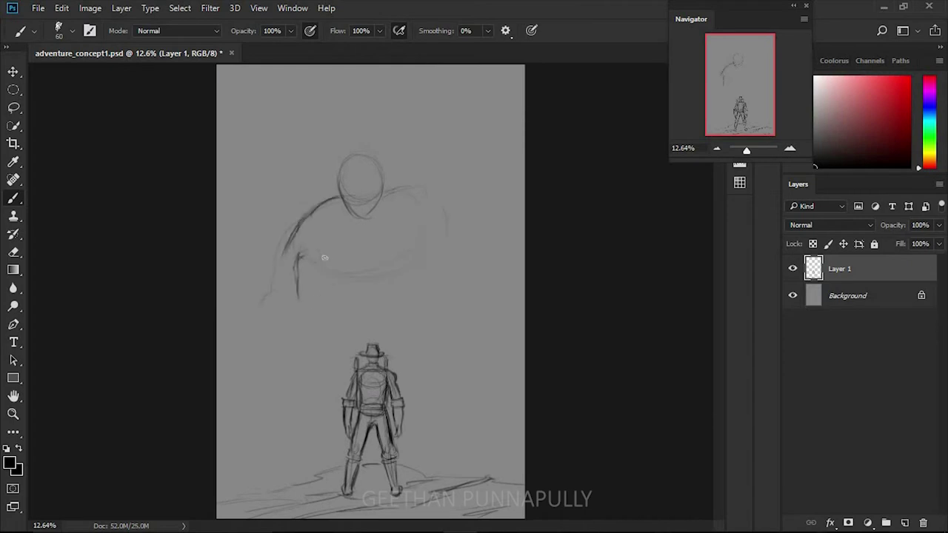
# Sketch the giant's fist, arm, shoulder, legs and torso above the adventurer
pyautogui.moveTo(271, 300); pyautogui.dragTo(326, 204)
pyautogui.moveTo(274, 281); pyautogui.dragTo(428, 191)
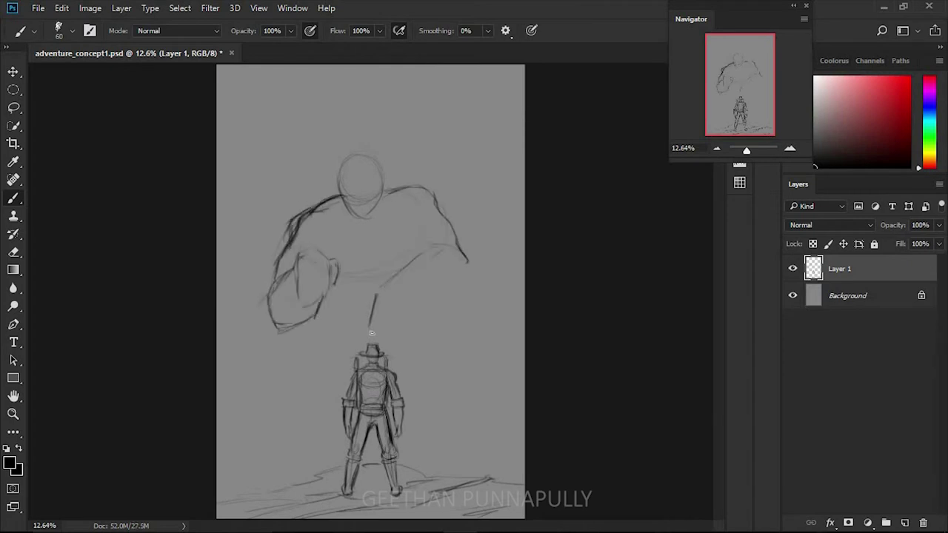
pyautogui.moveTo(434, 291); pyautogui.dragTo(458, 343)
pyautogui.moveTo(401, 306); pyautogui.dragTo(419, 412)
pyautogui.moveTo(459, 345)
pyautogui.mouseDown()
pyautogui.moveTo(445, 418)
pyautogui.moveTo(453, 468)
pyautogui.mouseUp()
pyautogui.moveTo(322, 307)
pyautogui.mouseDown()
pyautogui.moveTo(337, 345)
pyautogui.moveTo(315, 477)
pyautogui.mouseUp()
pyautogui.moveTo(320, 219); pyautogui.dragTo(416, 214)
pyautogui.moveTo(342, 339); pyautogui.dragTo(310, 481)
# Erase the misplaced foot outline and redraw the giant's inner and outer leg lines
pyautogui.press('e')
pyautogui.moveTo(413, 446); pyautogui.dragTo(456, 474)
pyautogui.press('b')
pyautogui.moveTo(405, 339); pyautogui.dragTo(420, 467)
pyautogui.moveTo(442, 406); pyautogui.dragTo(447, 466)
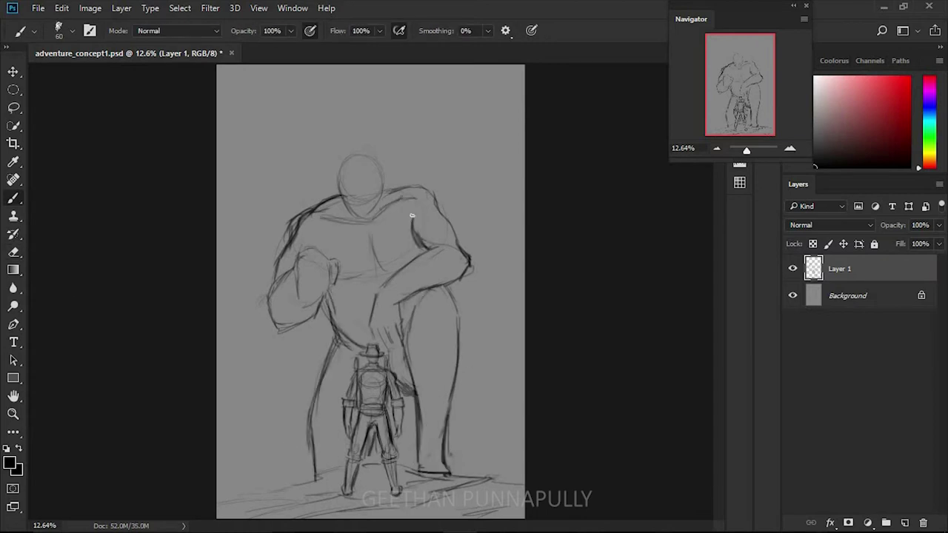
# Draw a hatched sword with a crossguard, planted in the ground below the fist
pyautogui.moveTo(308, 254); pyautogui.dragTo(308, 176)
pyautogui.moveTo(267, 307)
pyautogui.mouseDown()
pyautogui.moveTo(373, 307)
pyautogui.moveTo(288, 492)
pyautogui.mouseUp()
pyautogui.moveTo(342, 312)
pyautogui.mouseDown()
pyautogui.moveTo(343, 480)
pyautogui.moveTo(299, 474)
pyautogui.mouseUp()
pyautogui.moveTo(299, 253); pyautogui.dragTo(318, 267)
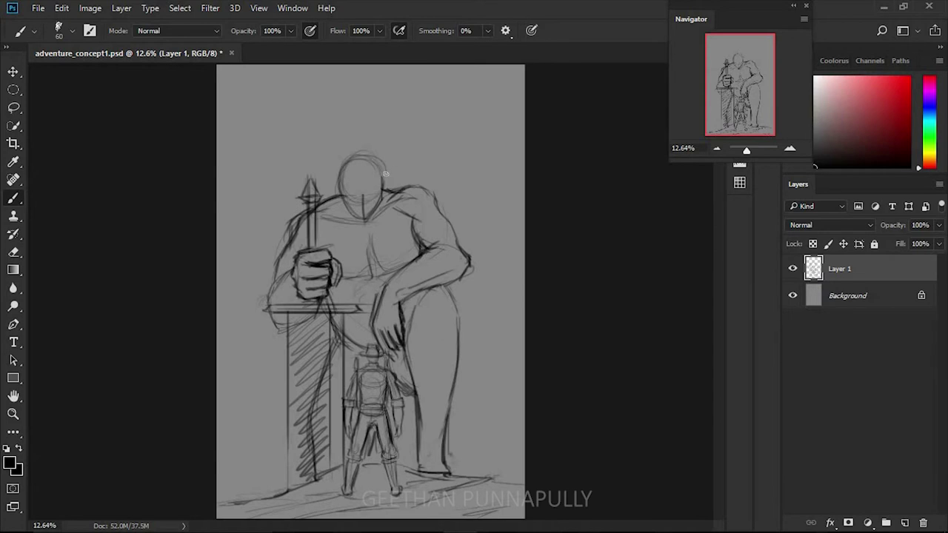
# Scale the whole sketch to 112%, touch up the adventurer, and flip the canvas to check
pyautogui.hotkey('ctrl', 't')
pyautogui.moveTo(524, 65); pyautogui.dragTo(544, 44)
pyautogui.scroll(-2, 485, 221)
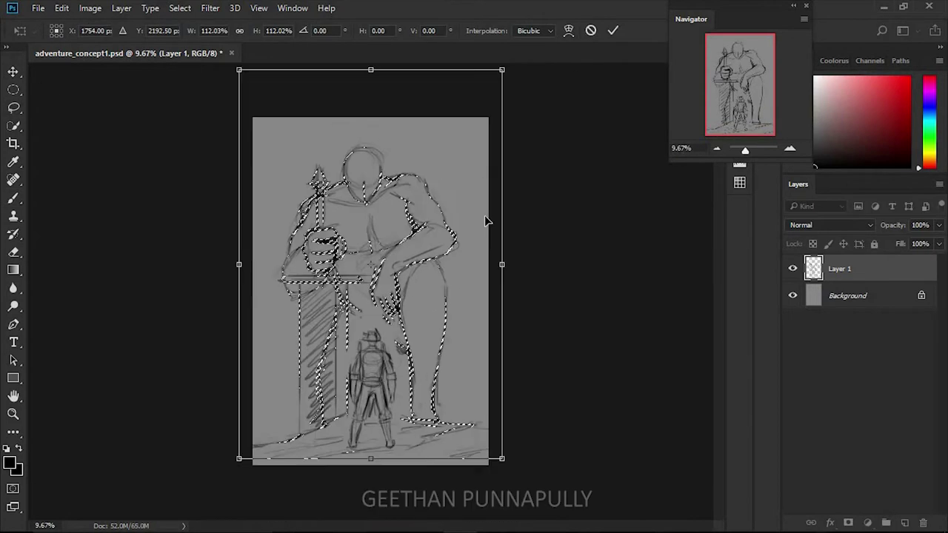
pyautogui.press('Return')
pyautogui.scroll(1, 484, 220)
pyautogui.press('b')
pyautogui.moveTo(345, 309)
pyautogui.mouseDown()
pyautogui.moveTo(391, 319)
pyautogui.moveTo(400, 391)
pyautogui.mouseUp()
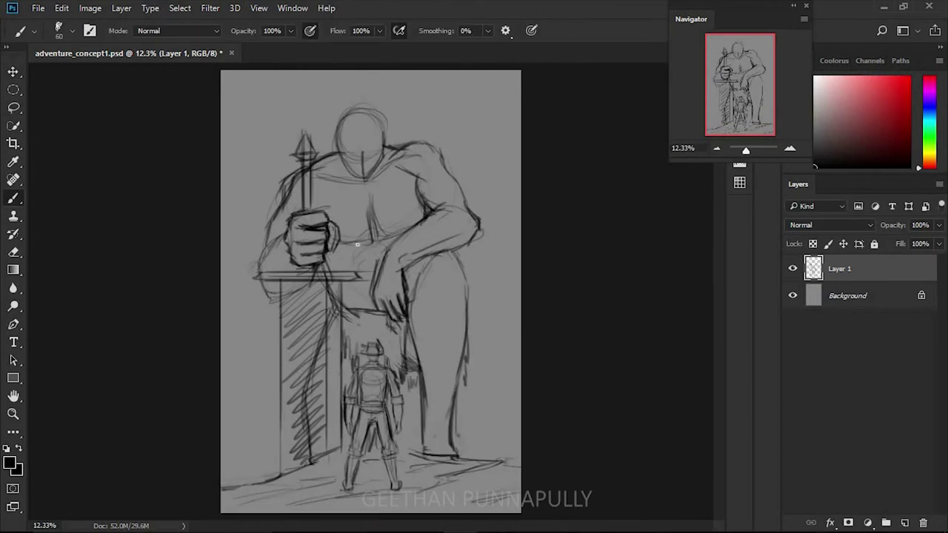
pyautogui.hotkey('ctrl', 'shift', 'h')
pyautogui.hotkey('ctrl', 'shift', 'h')
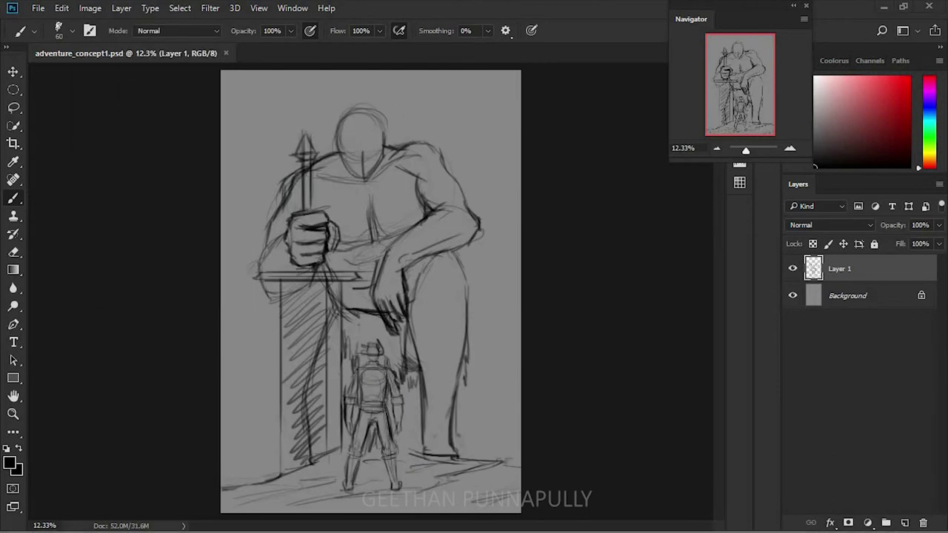
pyautogui.hotkey('ctrl', 'shift', 'alt', 'n')
# Fill the giant's body with flat grey using a large brush
pyautogui.press(']')
pyautogui.press(']')
pyautogui.press(']')
pyautogui.moveTo(363, 141); pyautogui.dragTo(374, 259)
pyautogui.moveTo(839, 268); pyautogui.dragTo(838, 307)
pyautogui.moveTo(311, 163); pyautogui.dragTo(444, 222)
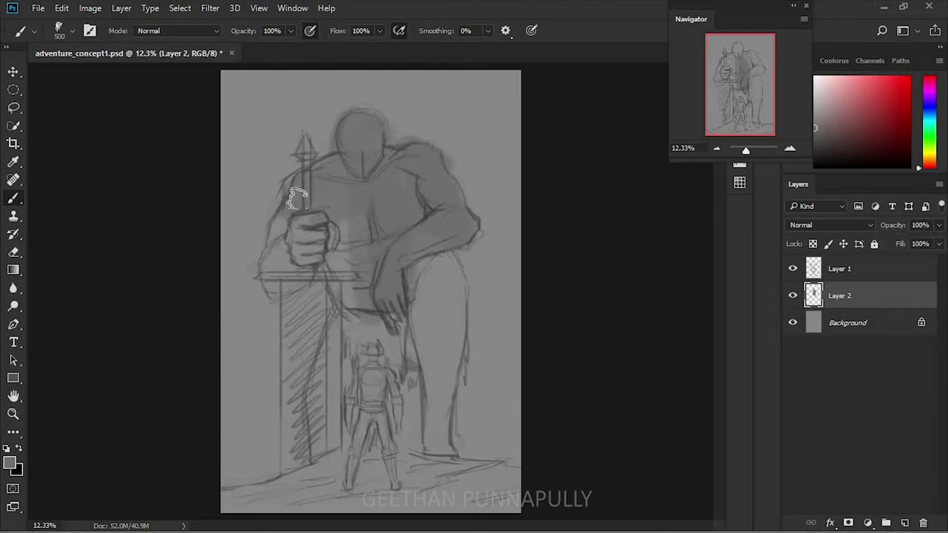
pyautogui.moveTo(311, 296); pyautogui.dragTo(434, 415)
# On a new layer, fill the adventurer with dark grey and fade the sketch layer to 47%
pyautogui.hotkey('ctrl', 'shift', 'alt', 'n')
pyautogui.press('[')
pyautogui.press('[')
pyautogui.press('[')
pyautogui.moveTo(370, 347)
pyautogui.mouseDown()
pyautogui.moveTo(370, 377)
pyautogui.moveTo(391, 377)
pyautogui.moveTo(389, 474)
pyautogui.mouseUp()
pyautogui.click(839, 269)
pyautogui.click(839, 295)
pyautogui.moveTo(366, 429); pyautogui.dragTo(392, 481)
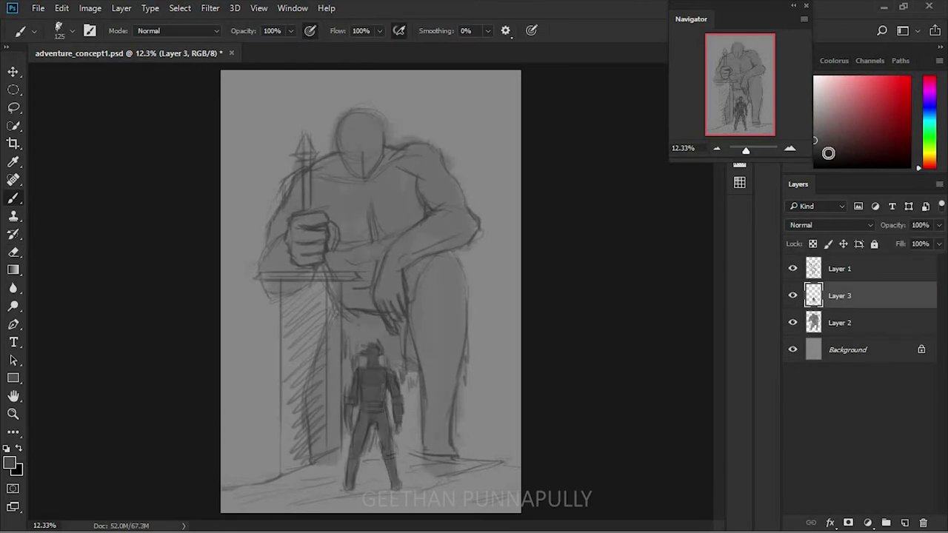
pyautogui.scroll(3, 374, 474)
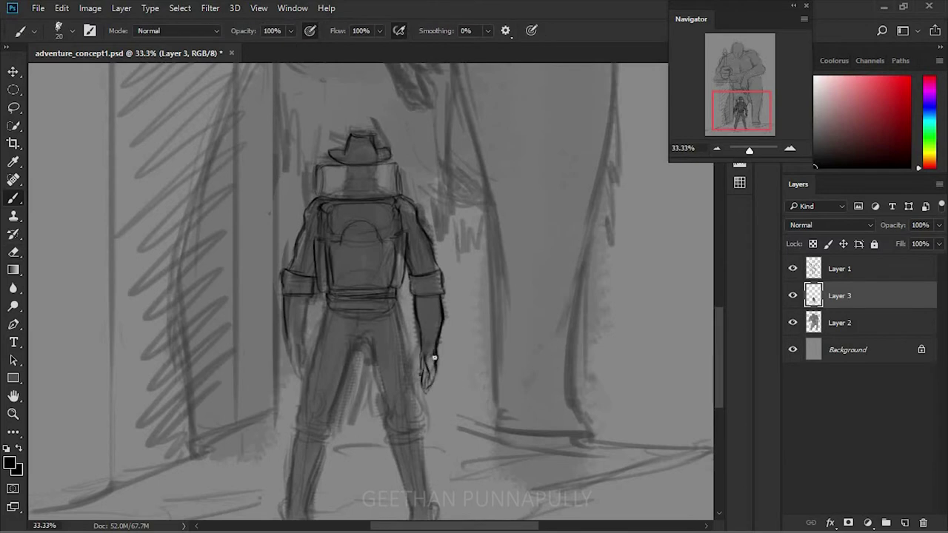
# Refine the adventurer and paint dark ground strokes under the figures' feet
pyautogui.moveTo(431, 391); pyautogui.dragTo(427, 358)
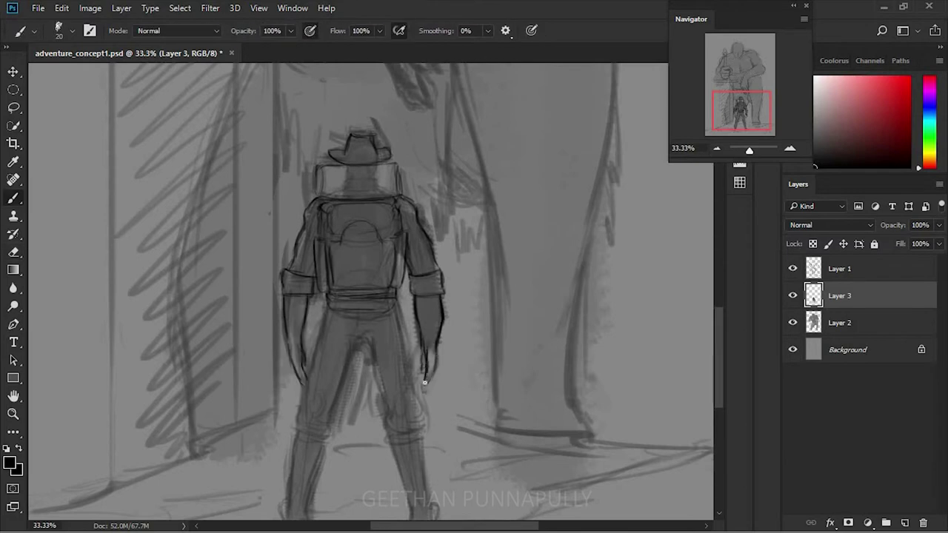
pyautogui.moveTo(369, 353); pyautogui.dragTo(391, 425)
pyautogui.scroll(-3, 301, 292)
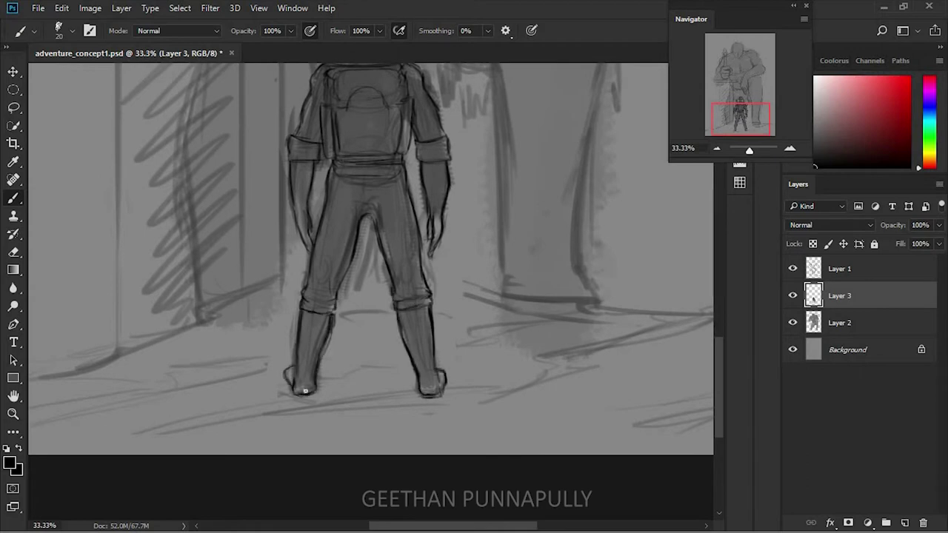
pyautogui.scroll(-3, 304, 390)
pyautogui.scroll(1, 450, 269)
pyautogui.hotkey('alt', '[')
pyautogui.moveTo(520, 338); pyautogui.dragTo(222, 373)
pyautogui.moveTo(311, 392); pyautogui.dragTo(578, 347)
# On a new layer below the giant, paint grey tones and white vertical light streaks with a 700 px brush
pyautogui.hotkey('ctrl', '-')
pyautogui.keyDown('ctrl'); pyautogui.click(904, 522); pyautogui.keyUp('ctrl')
pyautogui.hotkey('ctrl', '-')
pyautogui.moveTo(481, 289)
pyautogui.mouseDown()
pyautogui.moveTo(445, 400)
pyautogui.moveTo(465, 184)
pyautogui.moveTo(268, 247)
pyautogui.moveTo(311, 163)
pyautogui.mouseUp()
pyautogui.press('x')
pyautogui.moveTo(392, 171)
pyautogui.mouseDown()
pyautogui.moveTo(433, 152)
pyautogui.moveTo(400, 185)
pyautogui.moveTo(519, 311)
pyautogui.mouseUp()
pyautogui.moveTo(459, 282)
pyautogui.mouseDown()
pyautogui.moveTo(290, 393)
pyautogui.moveTo(526, 425)
pyautogui.mouseUp()
pyautogui.click(826, 154)
# Darken the ground, add light strokes on the giant's leg, and set Layer 2 to 66% opacity
pyautogui.moveTo(311, 415); pyautogui.dragTo(570, 377)
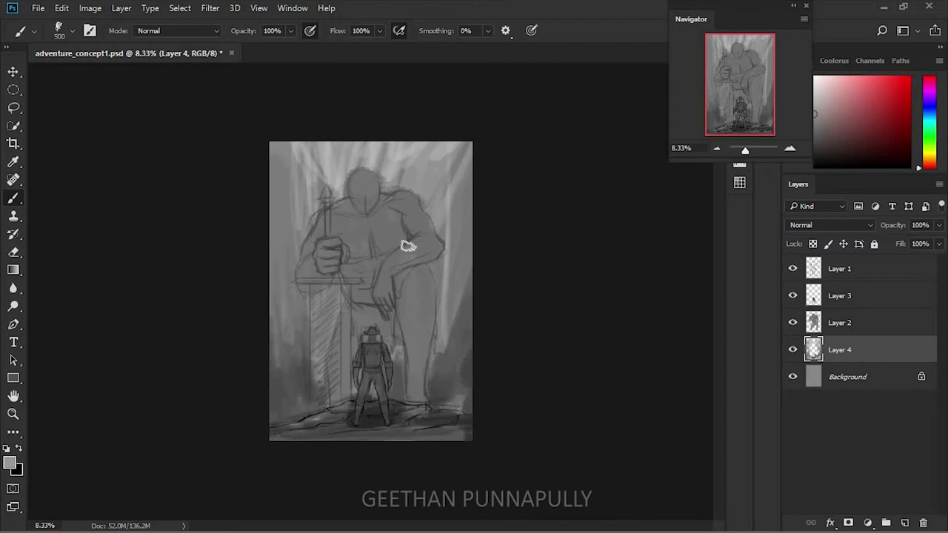
pyautogui.press('[')
pyautogui.press('[')
pyautogui.hotkey('alt', ']')
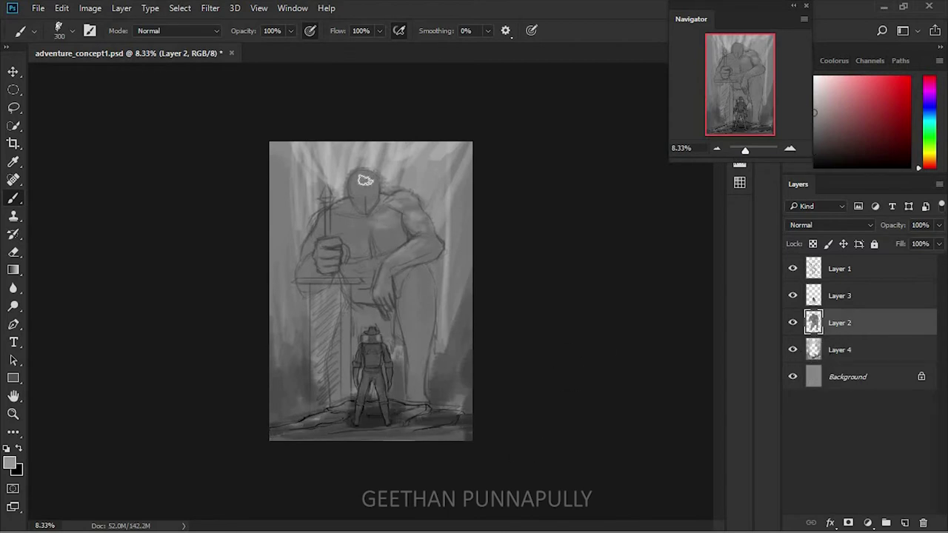
pyautogui.moveTo(423, 273); pyautogui.dragTo(421, 338)
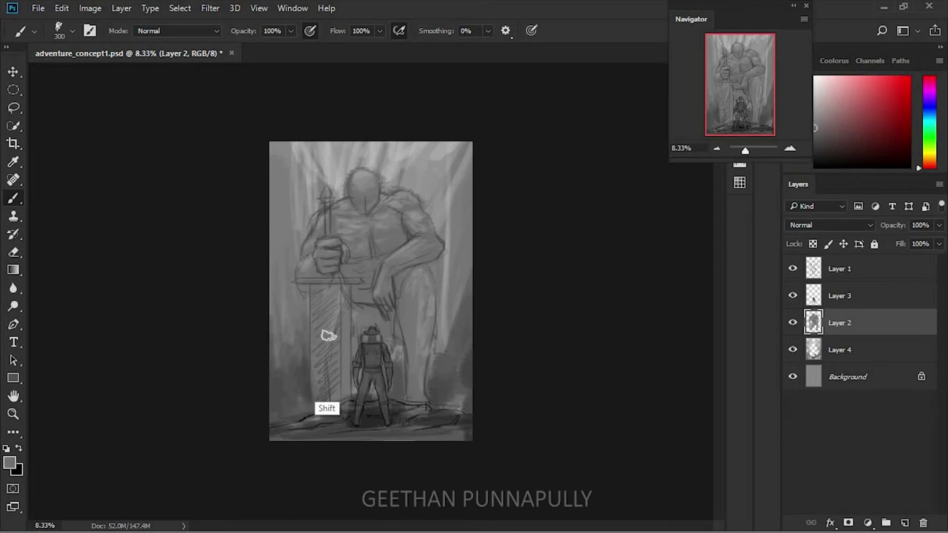
pyautogui.press('6')
pyautogui.press('6')
# Strengthen the outlines of the sword, hilt, giant's leg, arm, chest and neck
pyautogui.moveTo(334, 407)
pyautogui.mouseDown()
pyautogui.moveTo(309, 279)
pyautogui.moveTo(361, 275)
pyautogui.mouseUp()
pyautogui.moveTo(429, 285)
pyautogui.mouseDown()
pyautogui.moveTo(411, 330)
pyautogui.moveTo(433, 235)
pyautogui.moveTo(394, 249)
pyautogui.mouseUp()
pyautogui.moveTo(372, 240); pyautogui.dragTo(352, 262)
pyautogui.moveTo(391, 225); pyautogui.dragTo(374, 200)
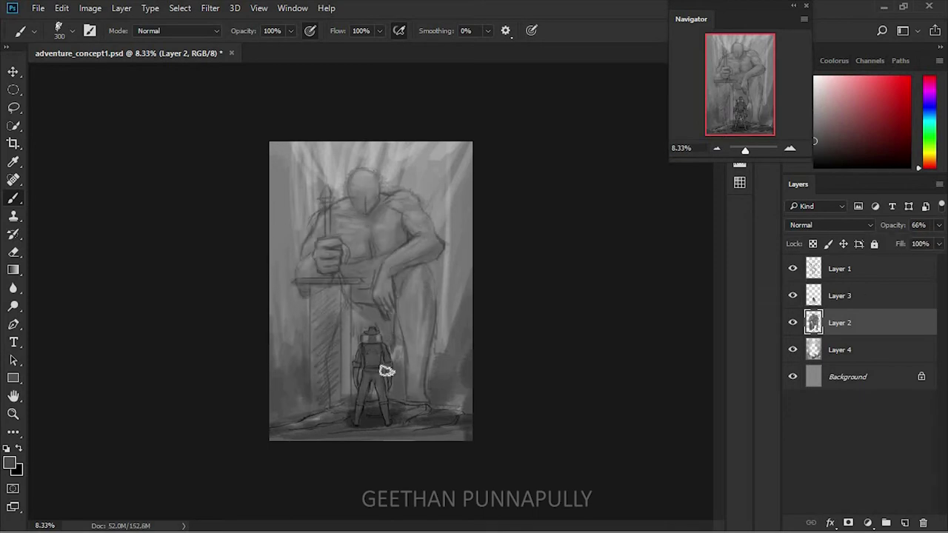
# Merge Layer 2 down into Layer 1 and fit the painting on screen
pyautogui.hotkey('ctrl', '0')
pyautogui.keyDown('ctrl'); pyautogui.click(838, 268); pyautogui.keyUp('ctrl')
pyautogui.hotkey('ctrl', 'e')
# Darken the giant's forearm, leg, shoulder and hand, and brighten the sword blade
pyautogui.moveTo(450, 242); pyautogui.dragTo(450, 195)
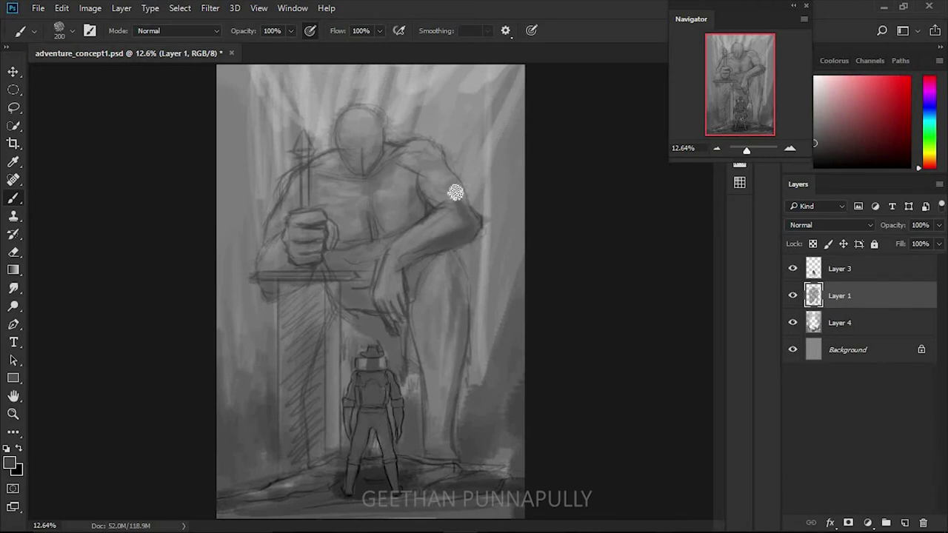
pyautogui.moveTo(466, 266); pyautogui.dragTo(434, 385)
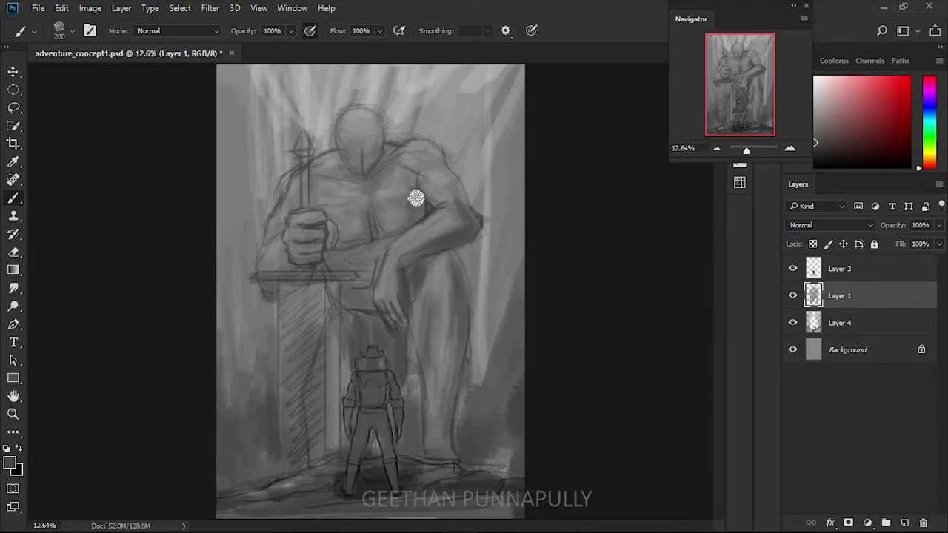
pyautogui.moveTo(441, 200); pyautogui.dragTo(444, 167)
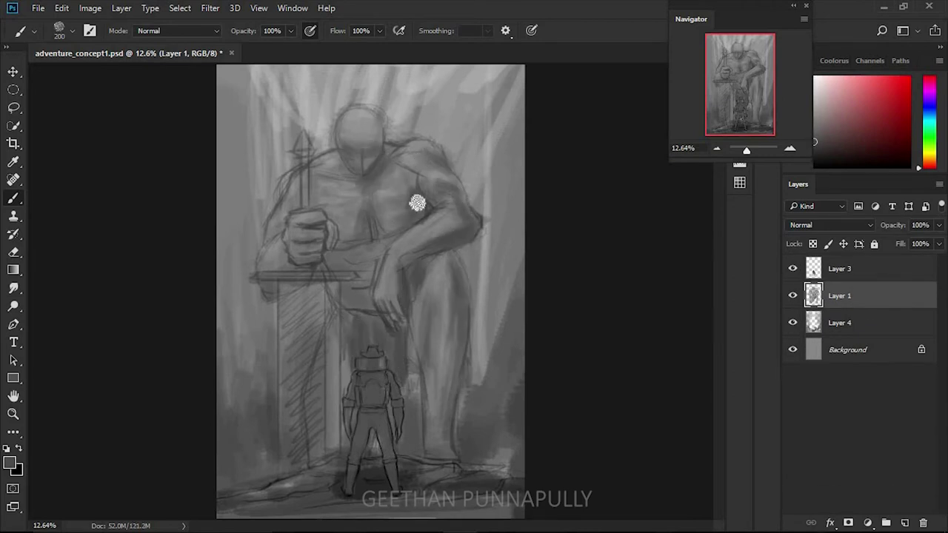
pyautogui.moveTo(274, 230); pyautogui.dragTo(318, 215)
pyautogui.moveTo(330, 284); pyautogui.dragTo(330, 454)
pyautogui.moveTo(288, 287); pyautogui.dragTo(289, 462)
# Lasso the ground band onto a new Layer 5 and pick a lighter grey
pyautogui.press('l')
pyautogui.moveTo(222, 474); pyautogui.dragTo(535, 499)
pyautogui.hotkey('ctrl', 'j')
pyautogui.press('b')
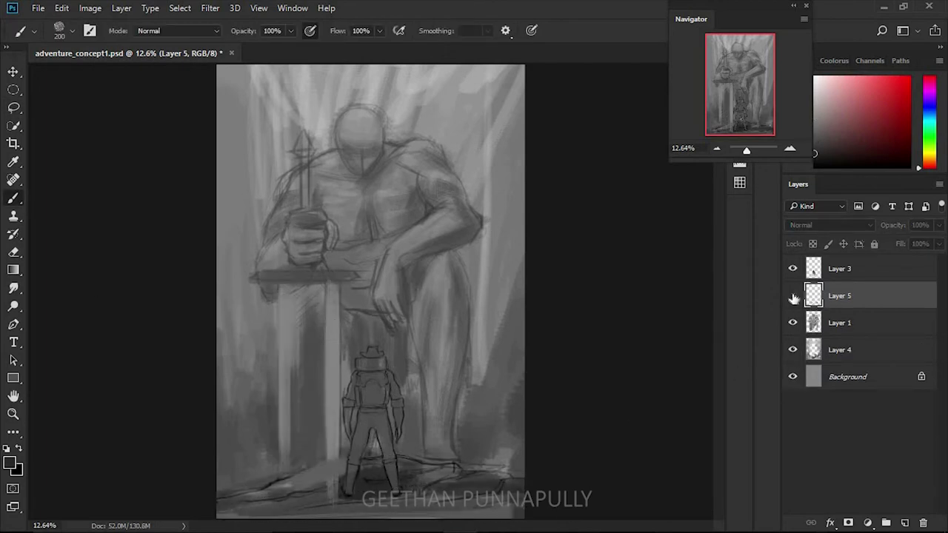
pyautogui.keyDown('alt'); pyautogui.click(356, 246); pyautogui.keyUp('alt')
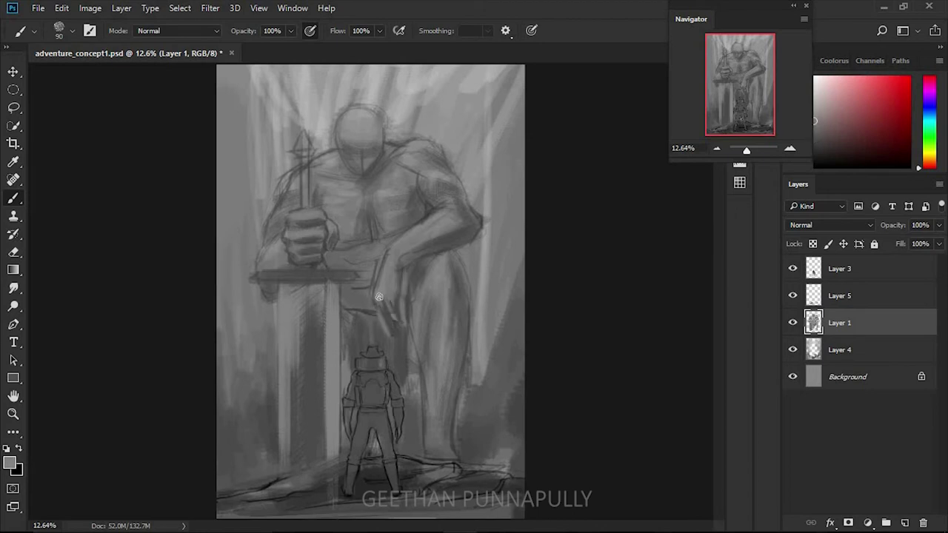
# Darken the giant's right shoulder and forearm, and lighten the shadow beside the sword hand
pyautogui.moveTo(426, 148); pyautogui.dragTo(407, 185)
pyautogui.moveTo(383, 253); pyautogui.dragTo(345, 260)
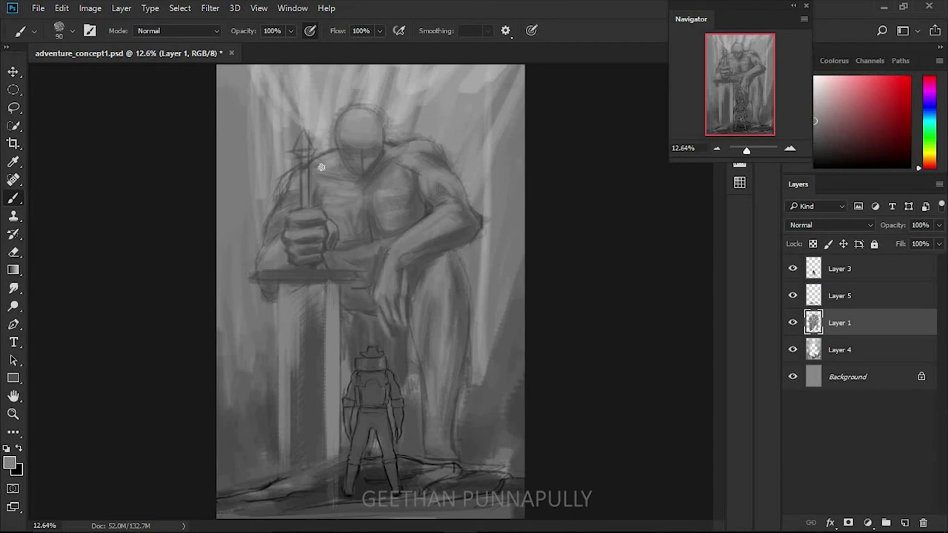
pyautogui.moveTo(274, 229); pyautogui.dragTo(278, 255)
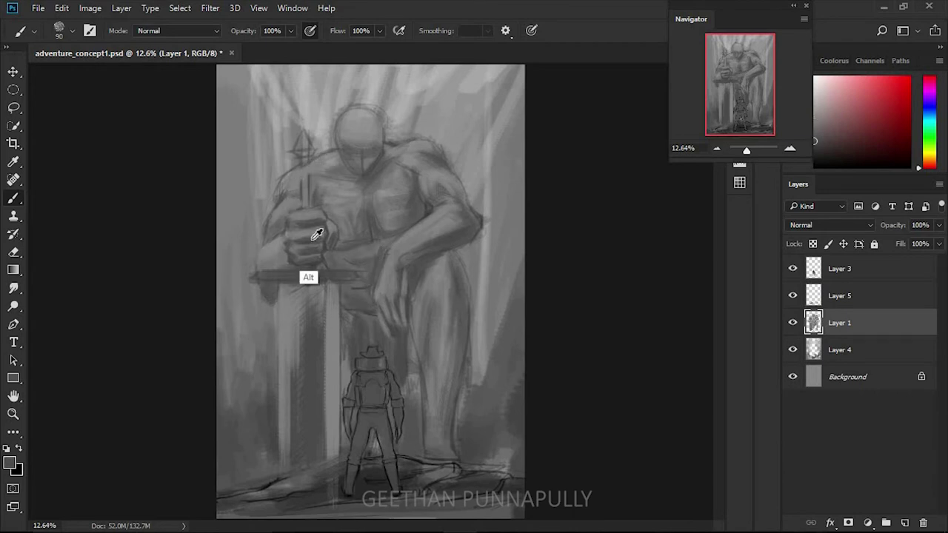
# On Layer 5, repaint the ground lighter around the adventurer's feet and bottom-left edge
pyautogui.hotkey('alt', ']')
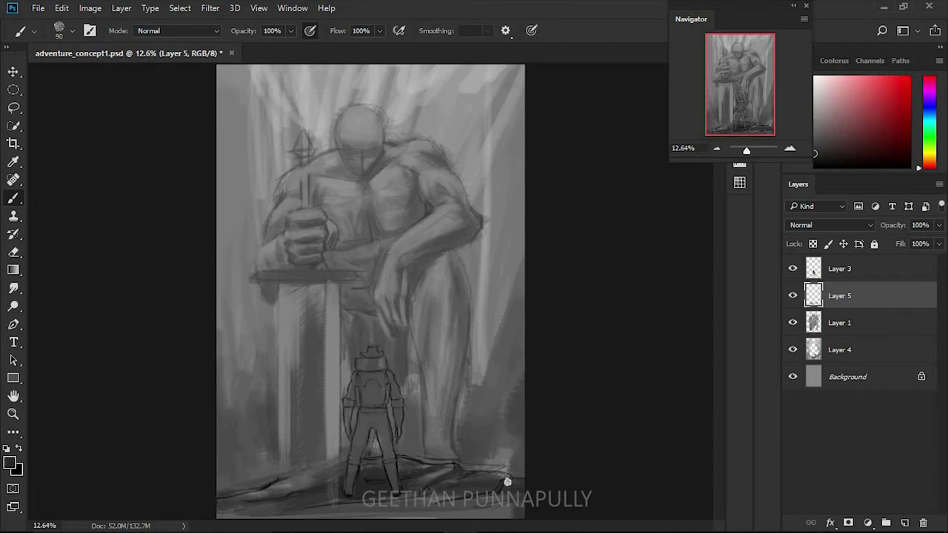
pyautogui.moveTo(441, 464)
pyautogui.mouseDown()
pyautogui.moveTo(424, 494)
pyautogui.moveTo(295, 486)
pyautogui.moveTo(399, 480)
pyautogui.moveTo(384, 459)
pyautogui.moveTo(391, 463)
pyautogui.mouseUp()
pyautogui.moveTo(311, 470); pyautogui.dragTo(370, 509)
pyautogui.moveTo(451, 481); pyautogui.dragTo(481, 510)
pyautogui.moveTo(222, 510); pyautogui.dragTo(271, 480)
# Using sampled tones, darken the sword shaft, right leg and chest, and highlight the crossguard
pyautogui.moveTo(304, 145)
pyautogui.mouseDown()
pyautogui.moveTo(318, 212)
pyautogui.moveTo(305, 148)
pyautogui.mouseUp()
pyautogui.keyDown('alt'); pyautogui.click(321, 205); pyautogui.keyUp('alt')
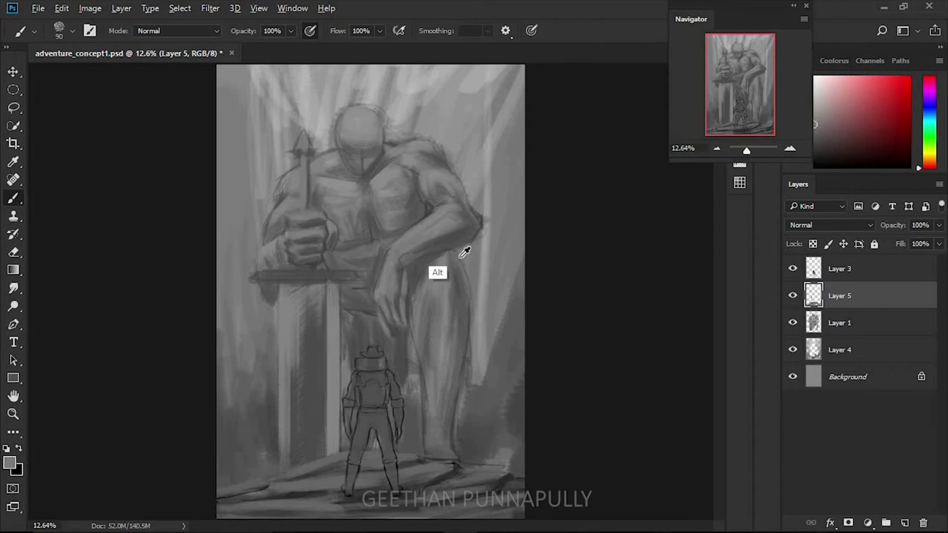
pyautogui.moveTo(448, 392); pyautogui.dragTo(429, 448)
pyautogui.moveTo(418, 335); pyautogui.dragTo(437, 389)
pyautogui.keyDown('alt'); pyautogui.click(426, 274); pyautogui.keyUp('alt')
pyautogui.moveTo(376, 201)
pyautogui.mouseDown()
pyautogui.moveTo(353, 175)
pyautogui.moveTo(376, 186)
pyautogui.mouseUp()
pyautogui.moveTo(409, 270); pyautogui.dragTo(418, 381)
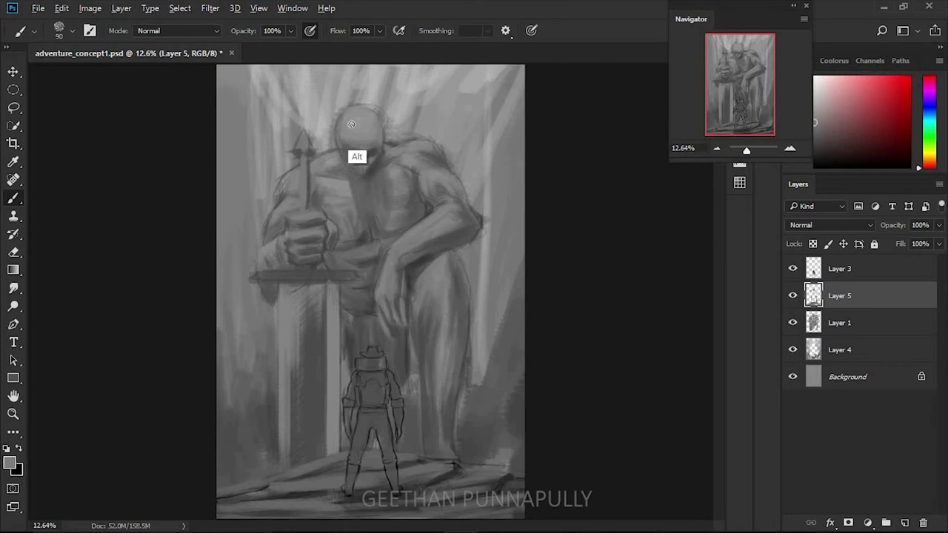
pyautogui.moveTo(363, 273); pyautogui.dragTo(255, 273)
# Paint broad light streaks across the lower background around the giant with a 500 px brush
pyautogui.hotkey('alt', '[')
pyautogui.hotkey('alt', '[')
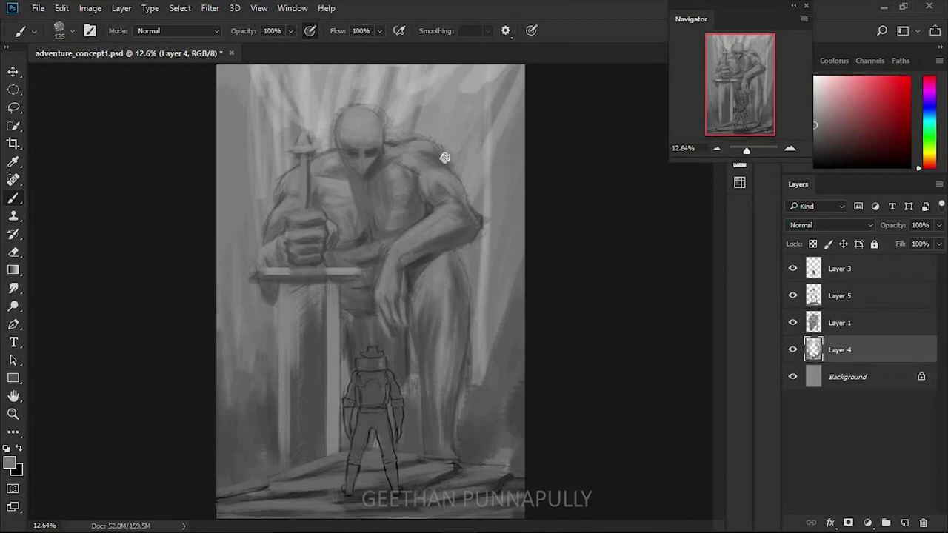
pyautogui.hotkey('ctrl', '-')
pyautogui.press(']')
pyautogui.press(']')
pyautogui.press(']')
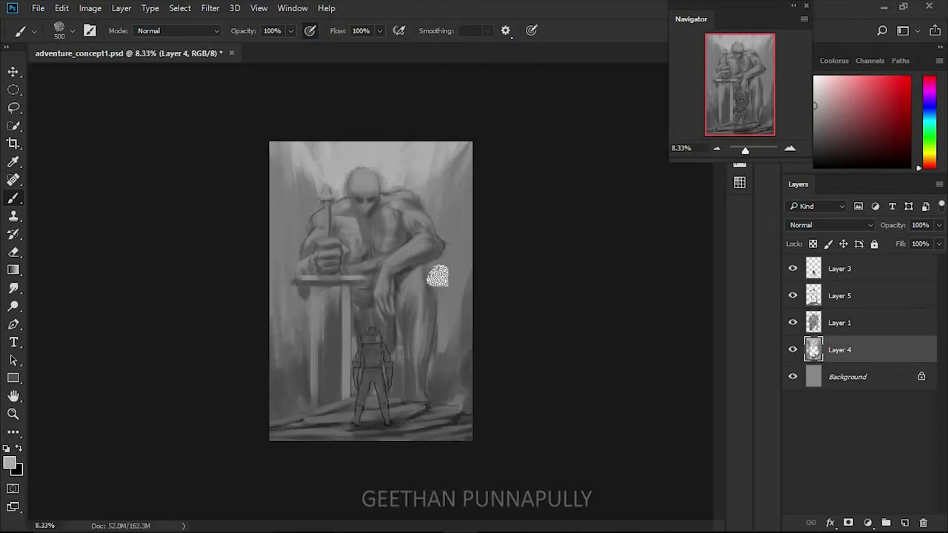
pyautogui.moveTo(437, 276); pyautogui.dragTo(474, 356)
pyautogui.moveTo(311, 296); pyautogui.dragTo(249, 334)
pyautogui.moveTo(285, 434); pyautogui.dragTo(311, 355)
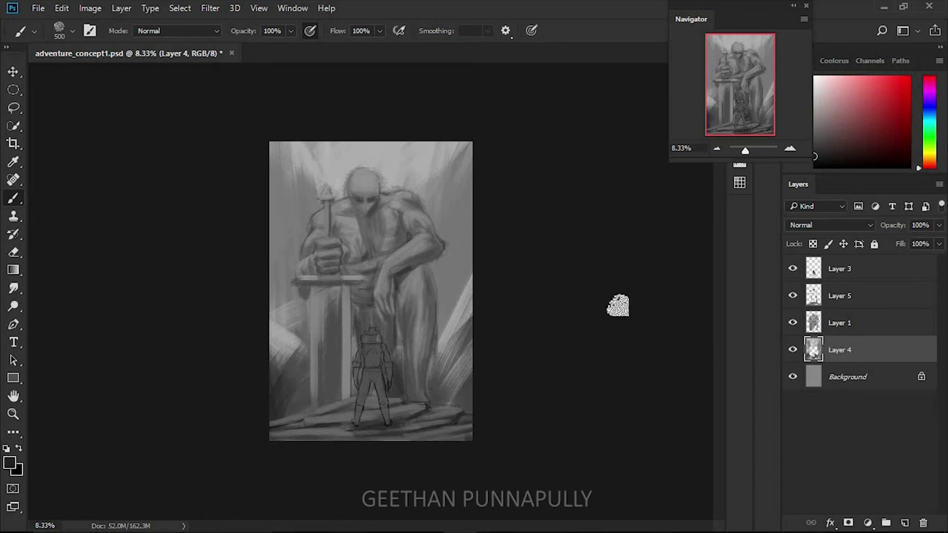
pyautogui.hotkey('ctrl', '+')
pyautogui.hotkey('alt', ']')
# Erase shading on Layer 1 along the giant's right leg and shoulder, then pick a light grey
pyautogui.press('e')
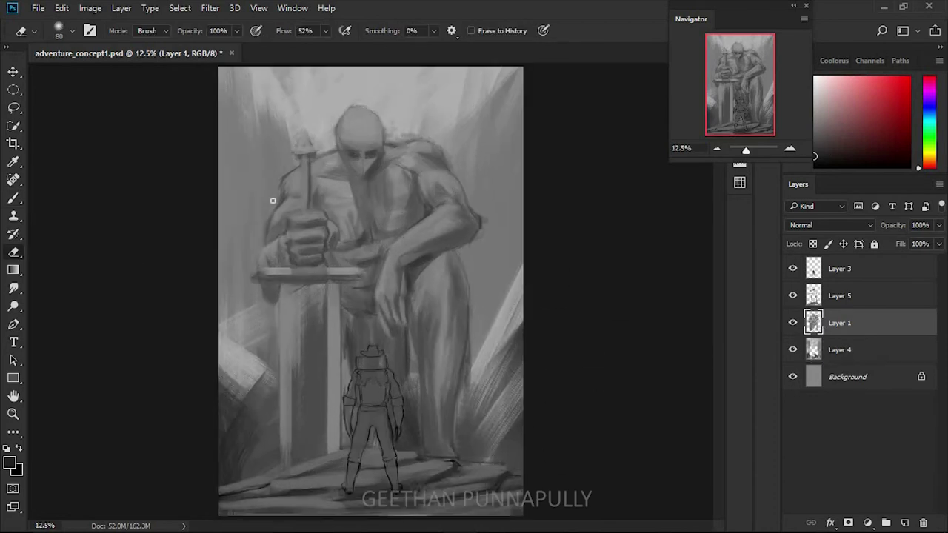
pyautogui.moveTo(479, 316); pyautogui.dragTo(463, 414)
pyautogui.moveTo(385, 137); pyautogui.dragTo(452, 155)
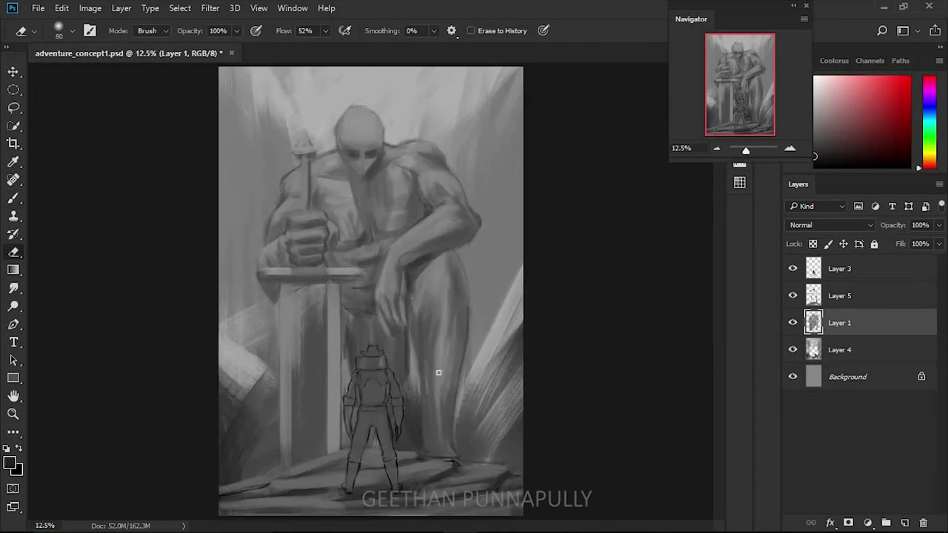
pyautogui.press('b')
pyautogui.keyDown('alt'); pyautogui.click(436, 442); pyautogui.keyUp('alt')
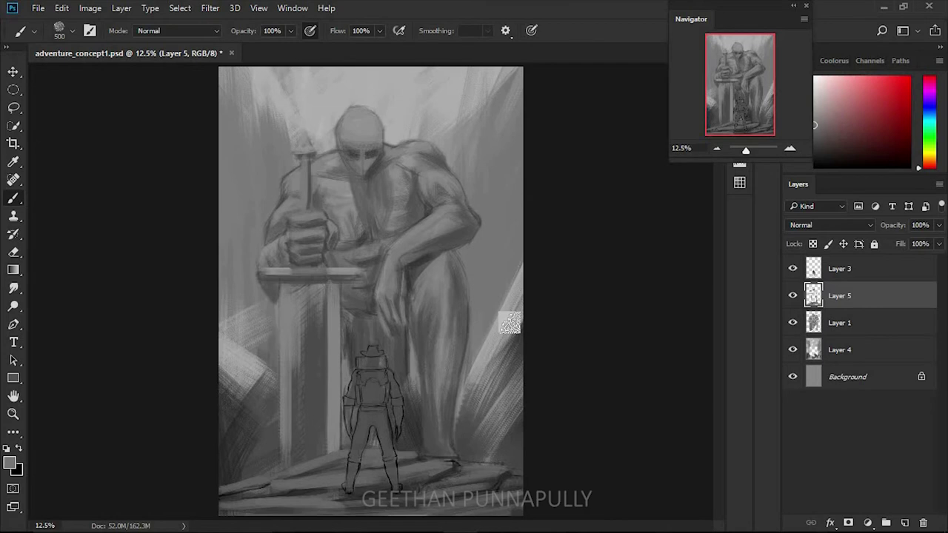
# Merge Layer 1 with Layer 5, and on Layer 6 brush light strokes across the ground
pyautogui.keyDown('ctrl'); pyautogui.click(866, 298); pyautogui.keyUp('ctrl')
pyautogui.hotkey('ctrl', 'e')
pyautogui.hotkey('ctrl', 'shift', 'alt', 'n')
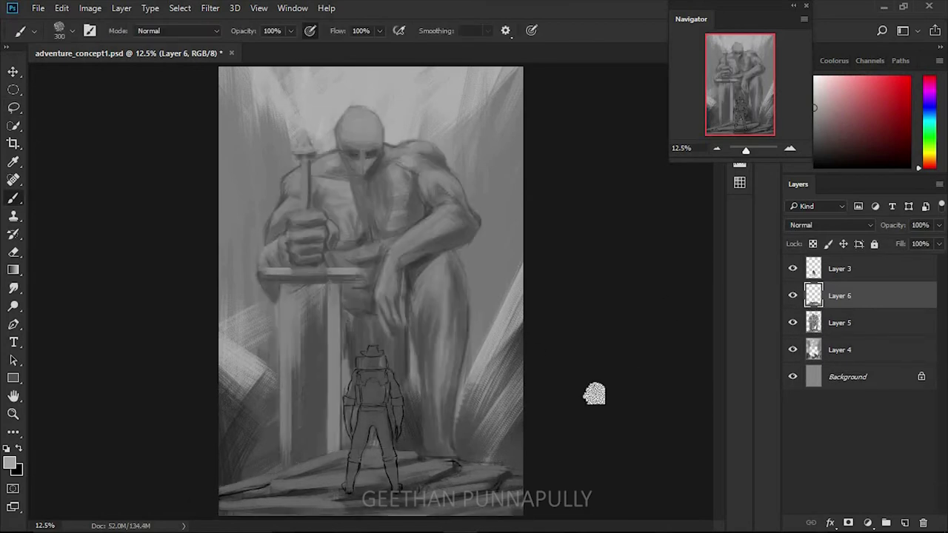
pyautogui.moveTo(222, 490); pyautogui.dragTo(524, 476)
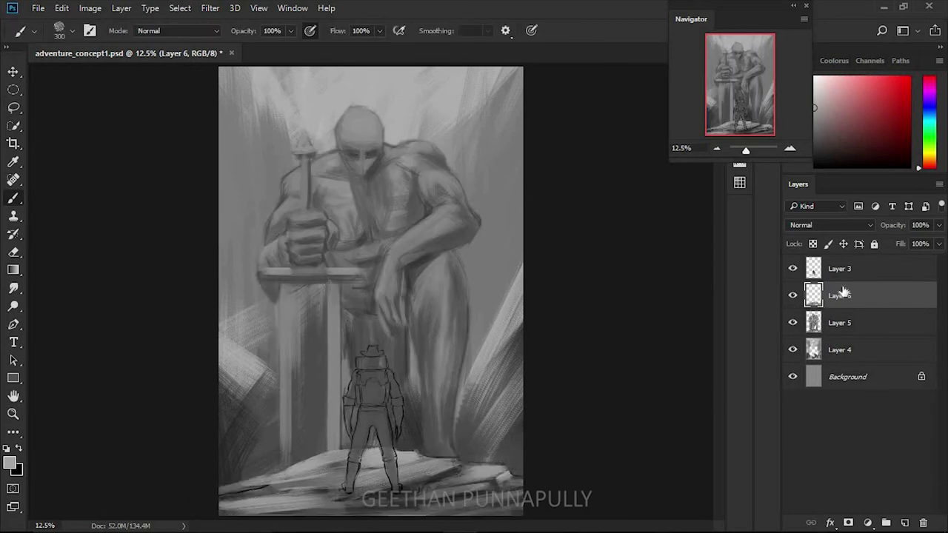
# With Layer 3 hidden, cover the old small figure on Layer 5 with dark paint, then show Layer 3 again
pyautogui.click(792, 268)
pyautogui.click(851, 323)
pyautogui.moveTo(355, 326); pyautogui.dragTo(398, 363)
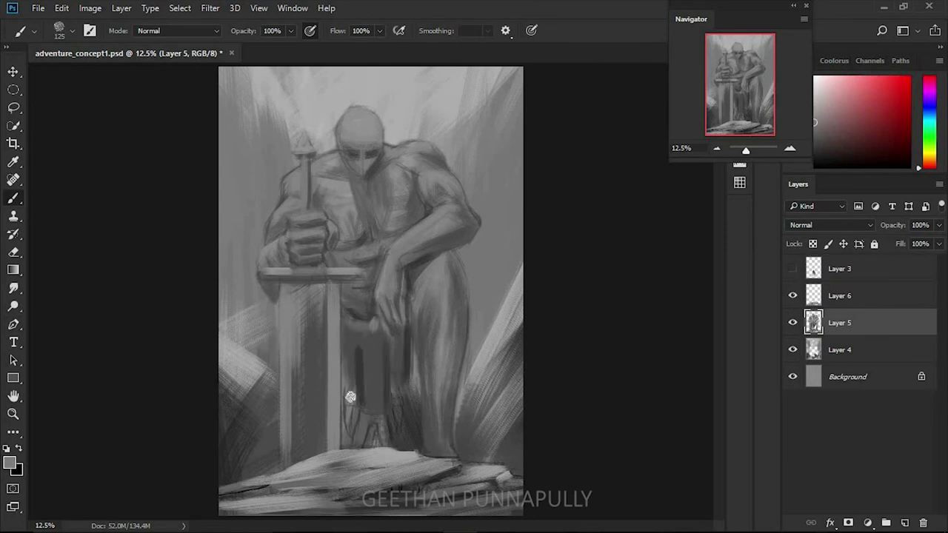
pyautogui.keyDown('alt'); pyautogui.click(375, 427); pyautogui.keyUp('alt')
pyautogui.press(']')
pyautogui.press(']')
pyautogui.press(']')
pyautogui.moveTo(367, 444); pyautogui.dragTo(400, 364)
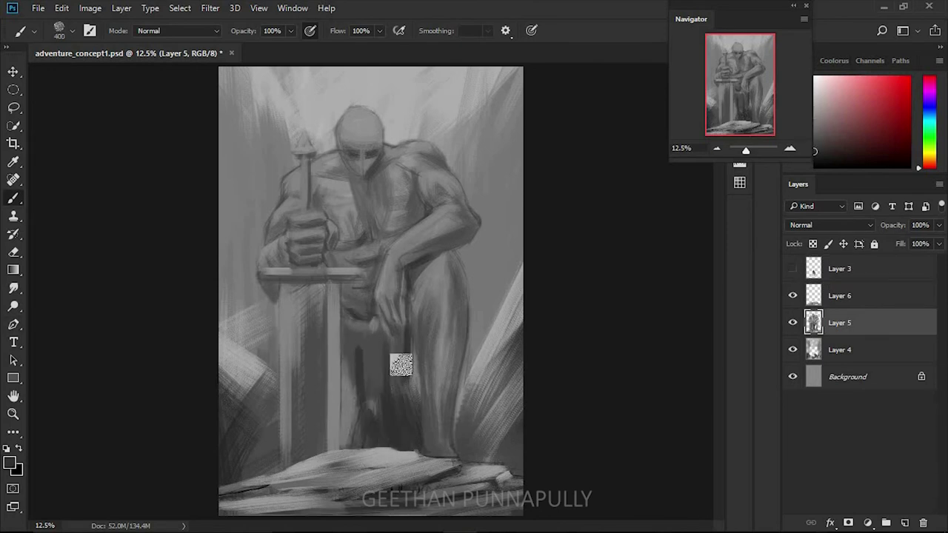
pyautogui.click(792, 268)
pyautogui.click(839, 268)
pyautogui.press('[')
pyautogui.press('[')
pyautogui.press('[')
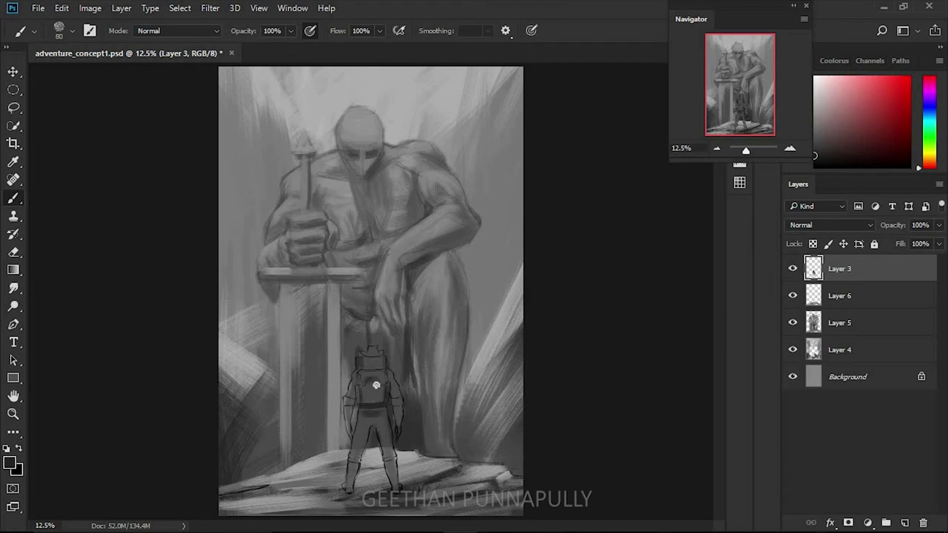
# Hide the lower layers and select the adventurer's outline with the Polygonal Lasso on Layer 3
pyautogui.hotkey('ctrl', '+')
pyautogui.press('l')
pyautogui.moveTo(792, 295); pyautogui.dragTo(792, 350)
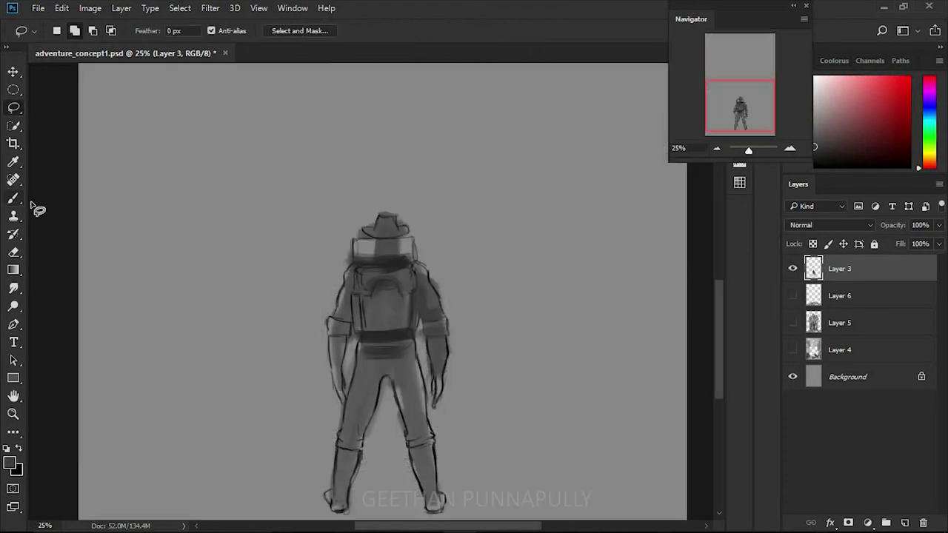
pyautogui.press('e')
pyautogui.press('l')
pyautogui.moveTo(352, 244); pyautogui.dragTo(437, 422)
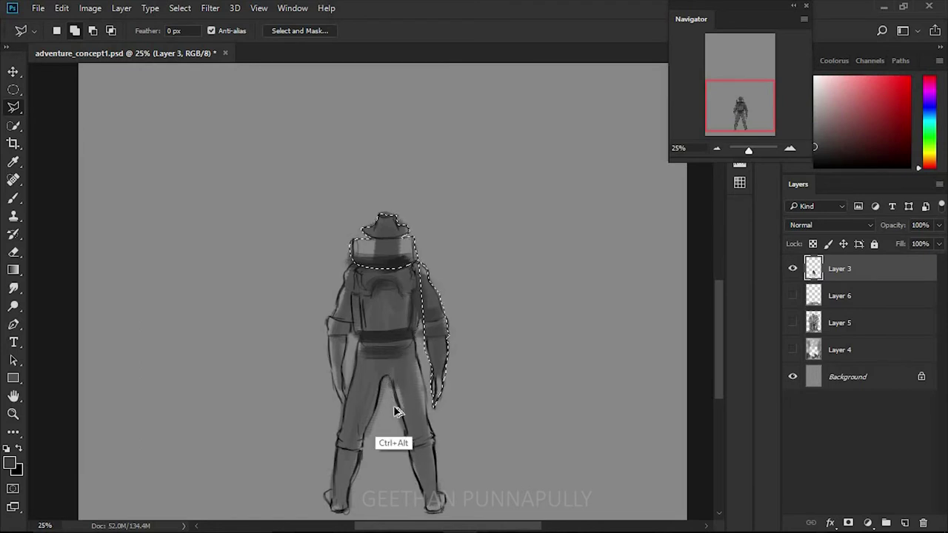
pyautogui.moveTo(344, 298); pyautogui.dragTo(336, 518)
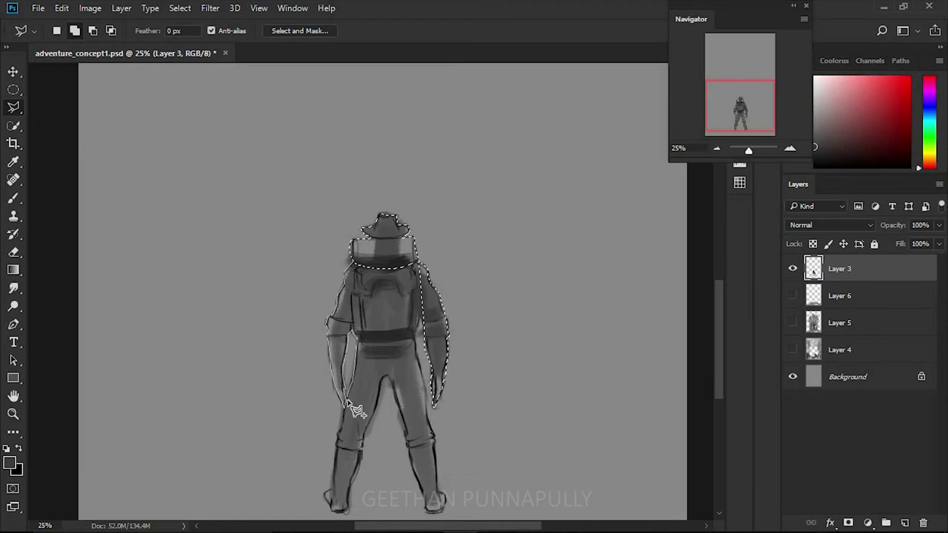
pyautogui.moveTo(402, 399); pyautogui.dragTo(367, 293)
# Shade the adventurer in dark grey, with a lighter tone on the legs and backpack
pyautogui.press('b')
pyautogui.keyDown('alt'); pyautogui.click(393, 299); pyautogui.keyUp('alt')
pyautogui.hotkey('ctrl', 'd')
pyautogui.hotkey('ctrl', 'shift', 'd')
pyautogui.moveTo(402, 315)
pyautogui.mouseDown()
pyautogui.moveTo(360, 328)
pyautogui.moveTo(415, 448)
pyautogui.moveTo(334, 428)
pyautogui.moveTo(439, 381)
pyautogui.mouseUp()
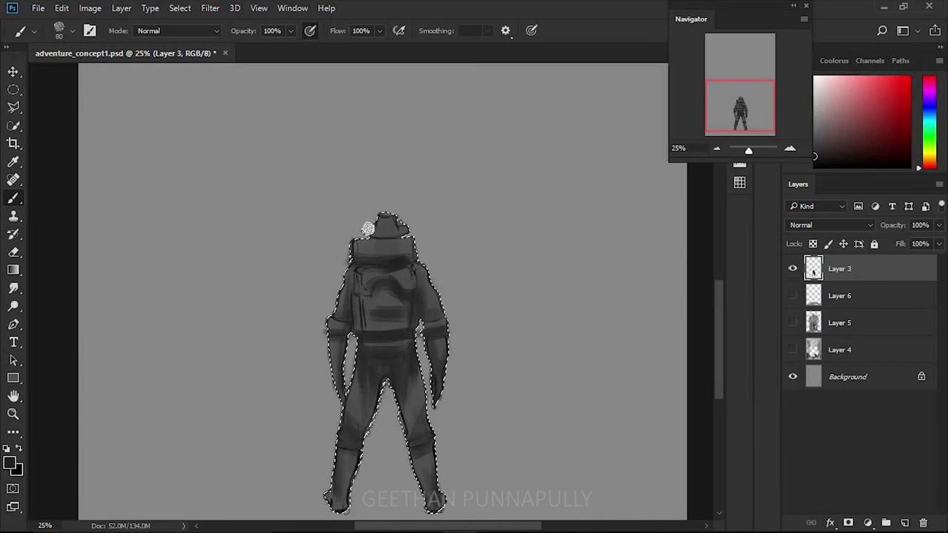
pyautogui.press('[')
pyautogui.press('[')
pyautogui.press('[')
pyautogui.keyDown('alt'); pyautogui.click(374, 270); pyautogui.keyUp('alt')
pyautogui.moveTo(374, 270)
pyautogui.mouseDown()
pyautogui.moveTo(419, 485)
pyautogui.moveTo(377, 377)
pyautogui.moveTo(434, 321)
pyautogui.moveTo(418, 288)
pyautogui.moveTo(437, 444)
pyautogui.moveTo(433, 222)
pyautogui.moveTo(437, 481)
pyautogui.mouseUp()
# Add Layer 7 and paint dark and light rocky ground strokes on Layer 6
pyautogui.hotkey('ctrl', '-')
pyautogui.click(859, 300)
pyautogui.hotkey('ctrl', 'shift', 'alt', 'n')
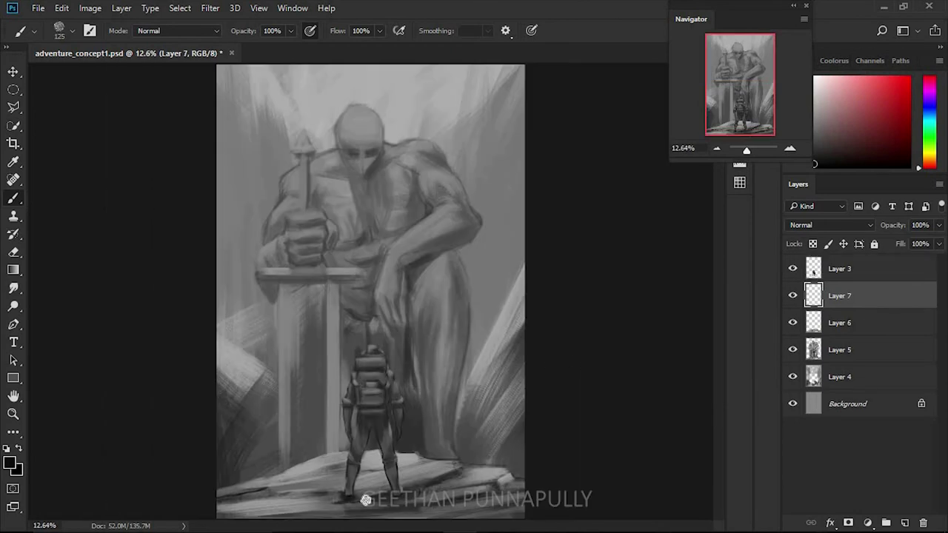
pyautogui.click(837, 326)
pyautogui.press('[')
pyautogui.press('[')
pyautogui.press('[')
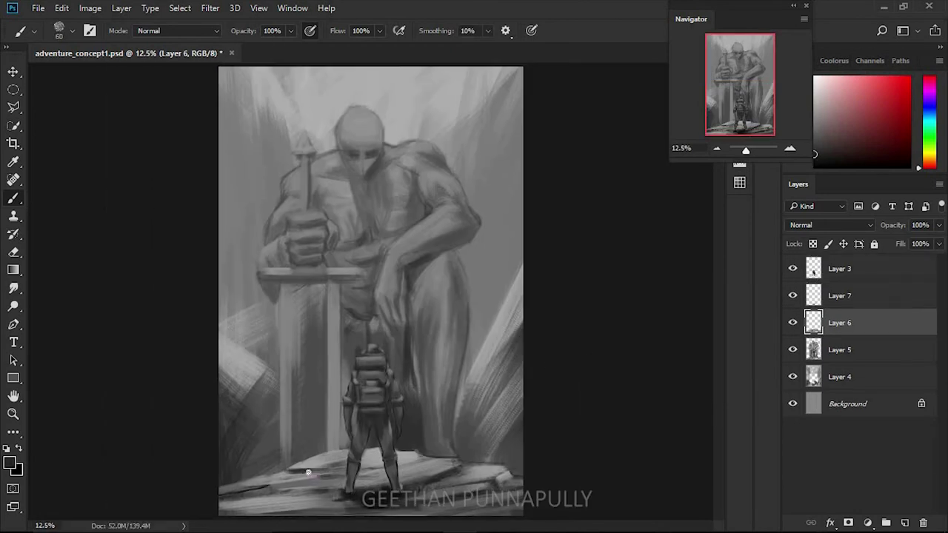
pyautogui.moveTo(237, 484)
pyautogui.mouseDown()
pyautogui.moveTo(211, 487)
pyautogui.moveTo(217, 493)
pyautogui.mouseUp()
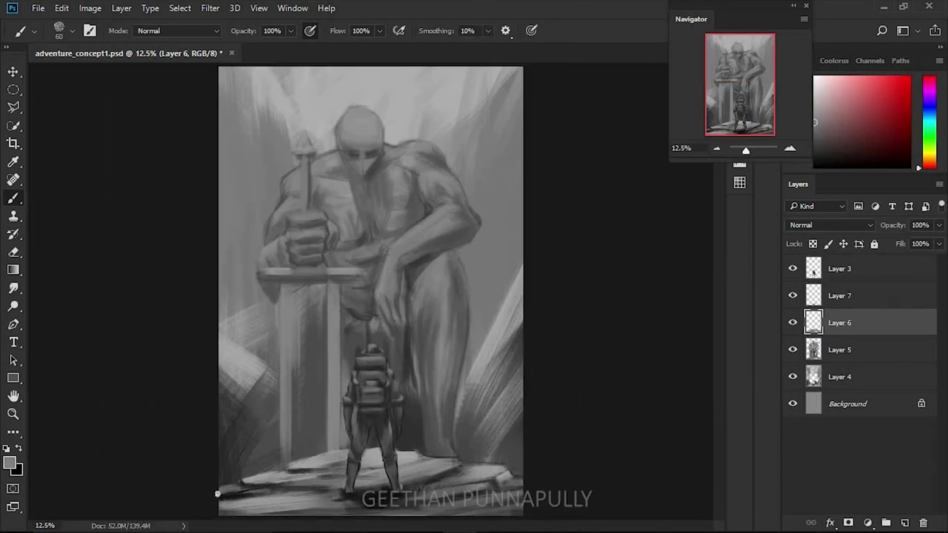
pyautogui.moveTo(484, 473); pyautogui.dragTo(316, 481)
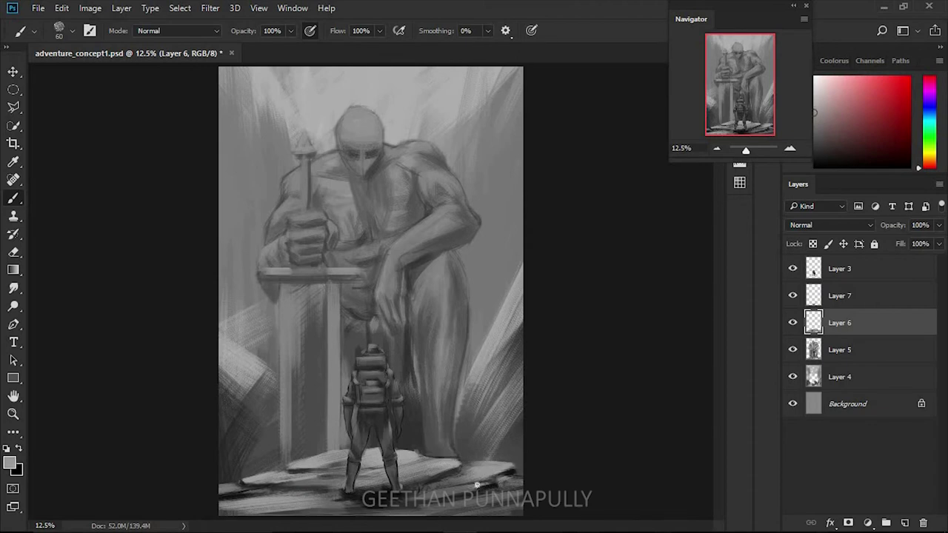
pyautogui.hotkey('alt', '[')
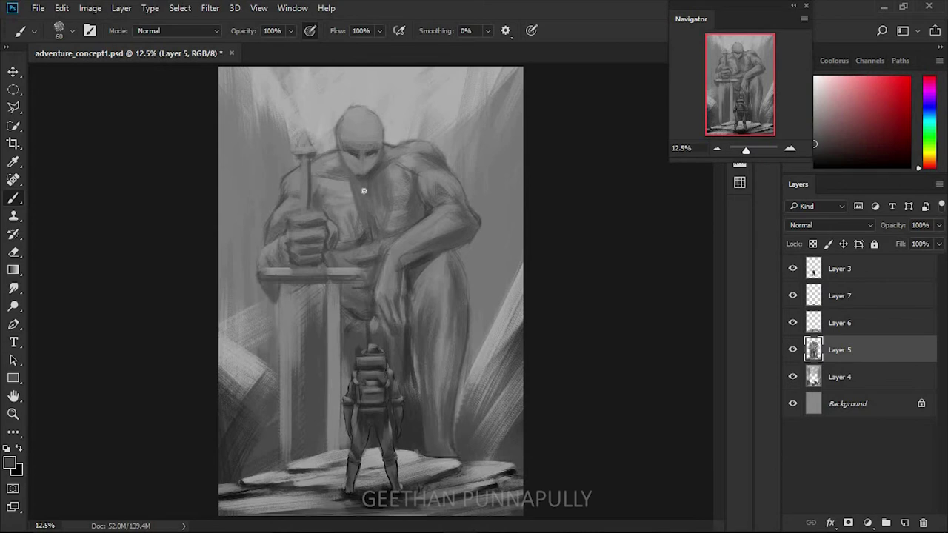
# Flip the canvas horizontally and brighten the dome of the giant's helmet
pyautogui.keyDown('alt'); pyautogui.click(353, 126); pyautogui.keyUp('alt')
pyautogui.press(']')
pyautogui.press(']')
pyautogui.press(']')
pyautogui.press('[')
pyautogui.press('h')
pyautogui.keyDown('alt'); pyautogui.click(376, 152); pyautogui.keyUp('alt')
pyautogui.keyDown('alt'); pyautogui.click(369, 150); pyautogui.keyUp('alt')
pyautogui.moveTo(363, 126); pyautogui.dragTo(390, 121)
# Darken the giant's arm line and highlight the right edge of the sword blade
pyautogui.keyDown('alt'); pyautogui.click(332, 272); pyautogui.keyUp('alt')
pyautogui.moveTo(332, 272); pyautogui.dragTo(339, 315)
pyautogui.keyDown('alt'); pyautogui.click(345, 315); pyautogui.keyUp('alt')
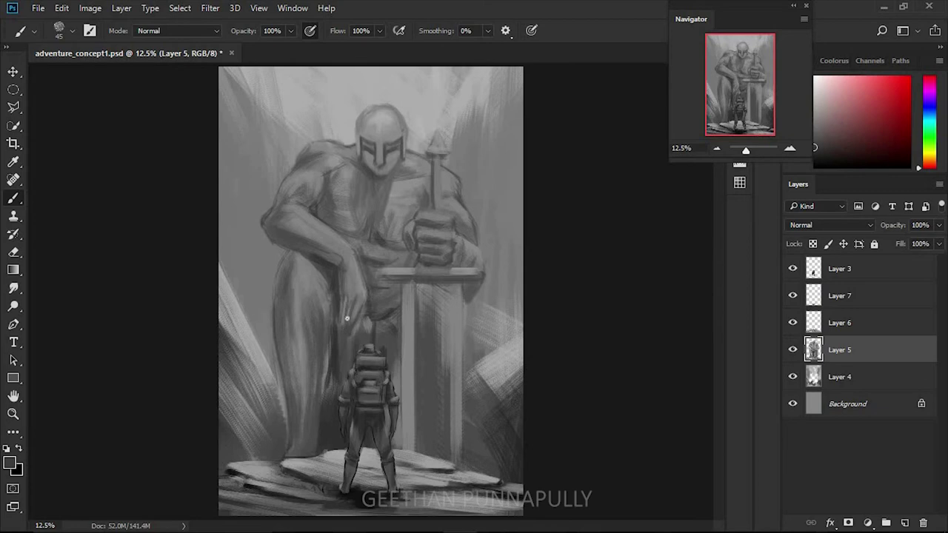
pyautogui.keyDown('alt'); pyautogui.click(396, 324); pyautogui.keyUp('alt')
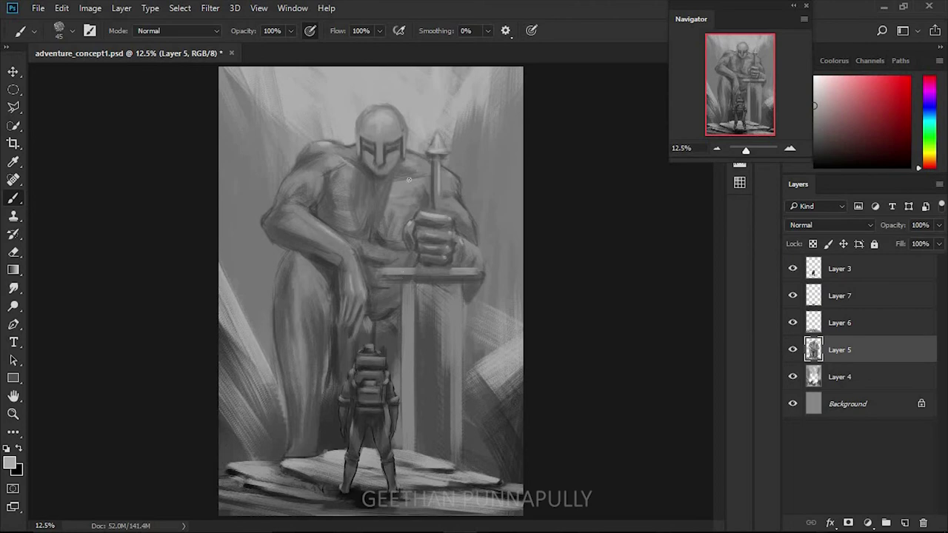
pyautogui.moveTo(449, 289); pyautogui.dragTo(449, 444)
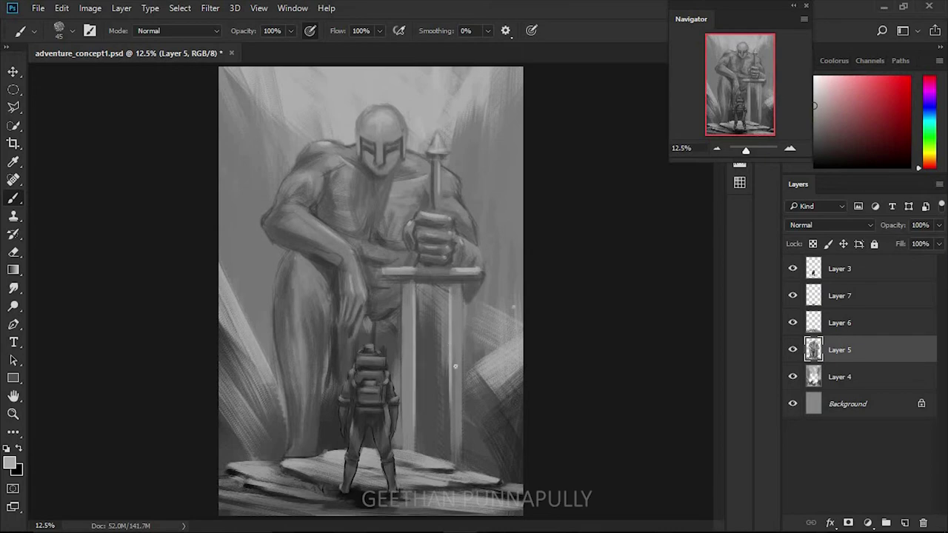
# Add a clipped Hue/Saturation layer colorizing the giant a muted tan
pyautogui.click(867, 523)
pyautogui.click(836, 356)
pyautogui.click(645, 271)
pyautogui.moveTo(639, 227)
pyautogui.mouseDown()
pyautogui.moveTo(599, 227)
pyautogui.moveTo(670, 210)
pyautogui.mouseUp()
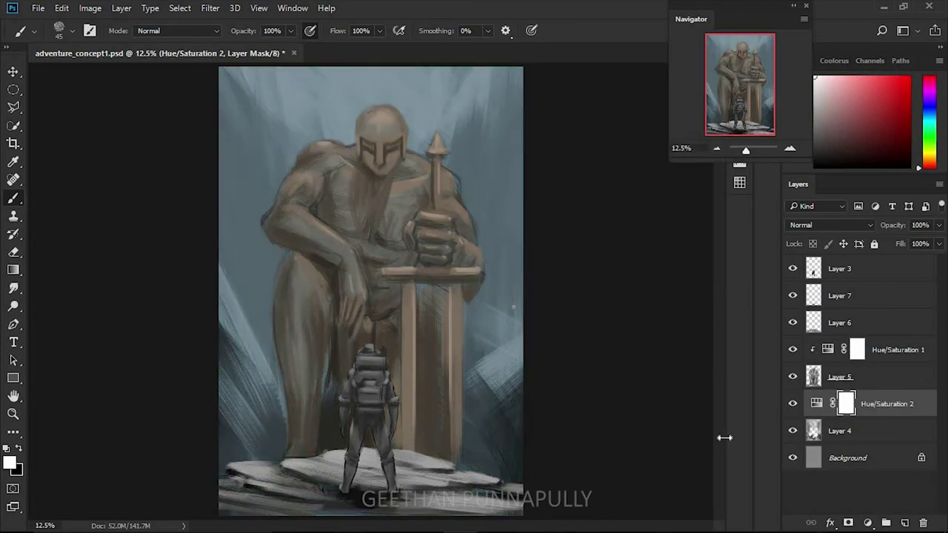
# Tint the background blue, then paint dark cracks on the giant's thigh, chest and helmet
pyautogui.click(868, 376)
pyautogui.hotkey('ctrl', 'e')
pyautogui.keyDown('alt'); pyautogui.click(268, 230); pyautogui.keyUp('alt')
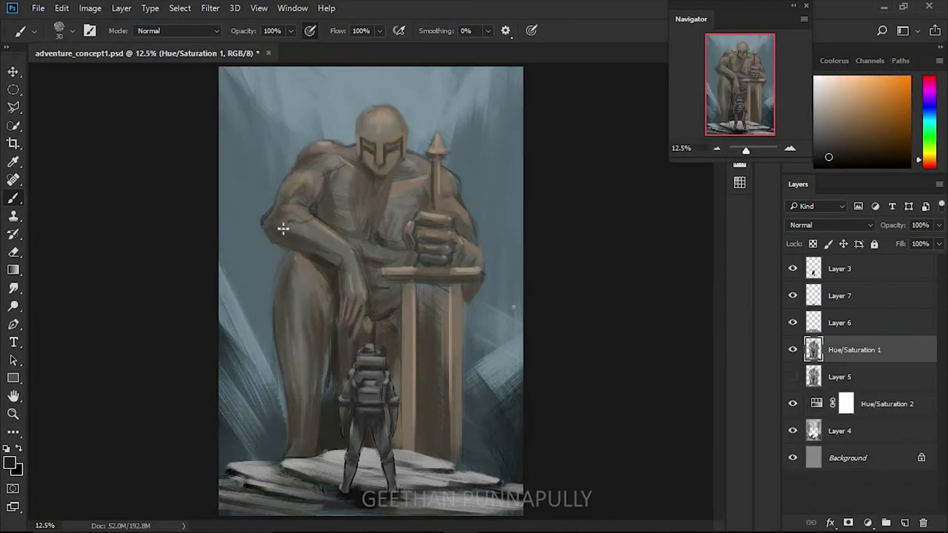
pyautogui.moveTo(295, 278); pyautogui.dragTo(312, 321)
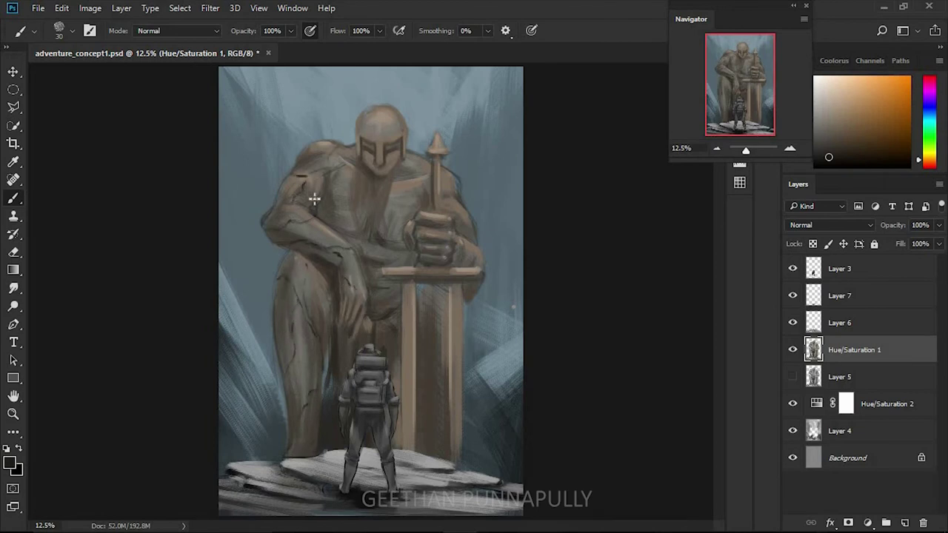
pyautogui.moveTo(412, 223); pyautogui.dragTo(375, 247)
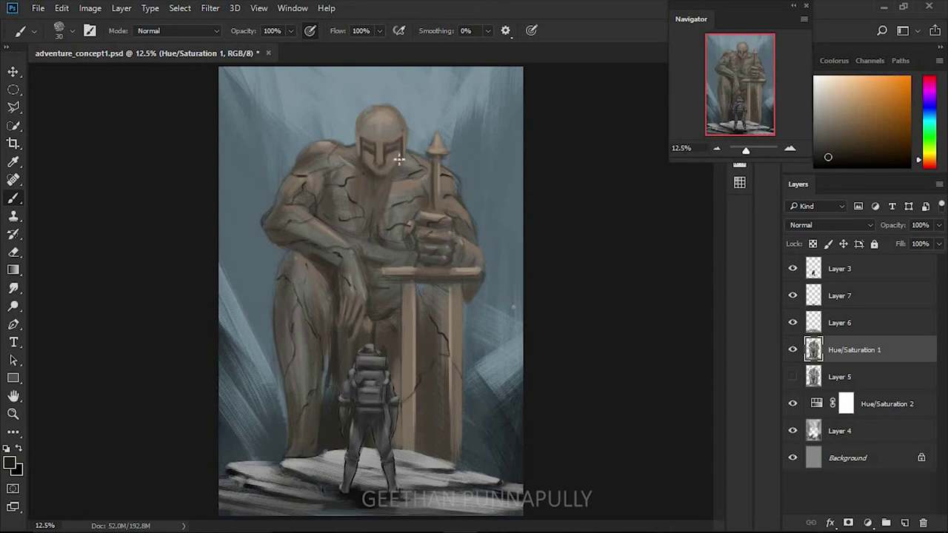
pyautogui.moveTo(405, 110); pyautogui.dragTo(396, 141)
# On a new moss layer, paint green moss on the giant's shoulders, arm and left leg
pyautogui.keyDown('alt'); pyautogui.click(296, 212); pyautogui.keyUp('alt')
pyautogui.scroll(3, 325, 209)
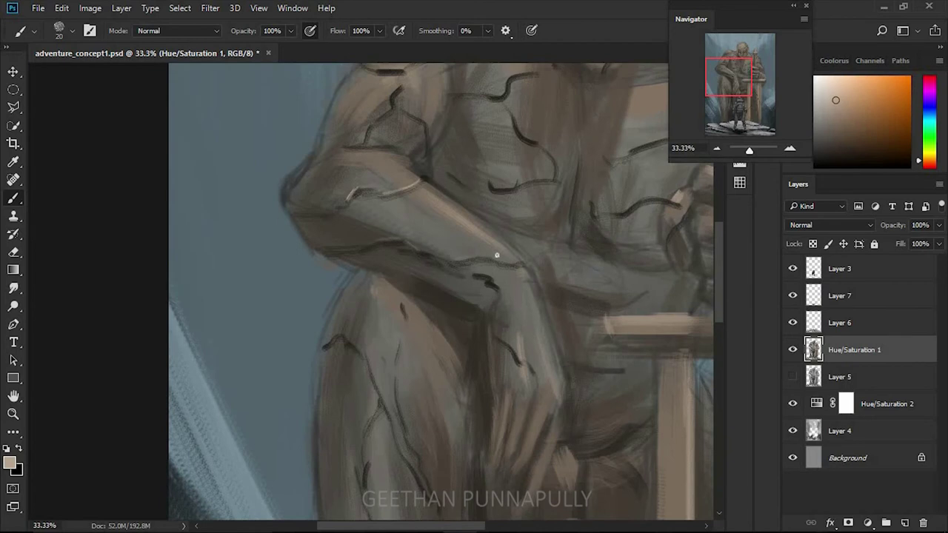
pyautogui.moveTo(497, 255); pyautogui.dragTo(476, 285)
pyautogui.moveTo(445, 254); pyautogui.dragTo(469, 187)
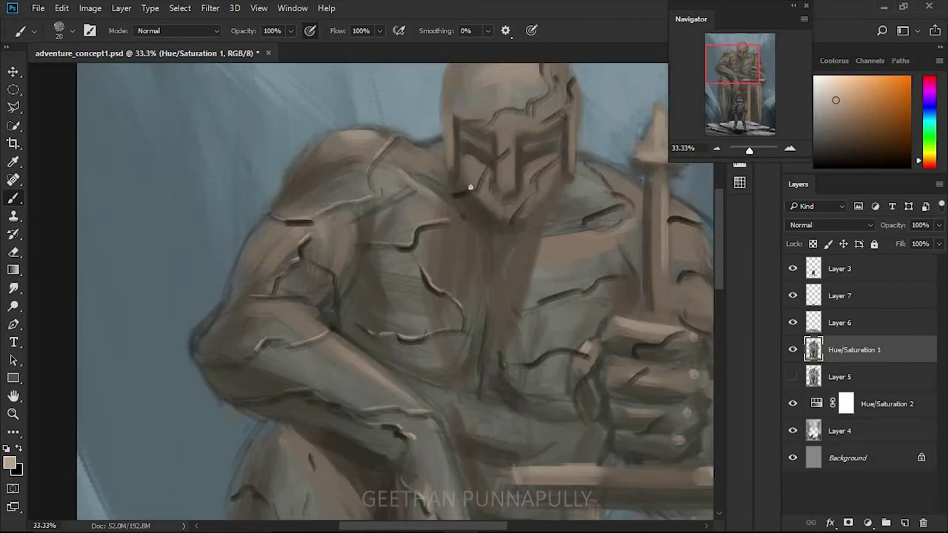
pyautogui.moveTo(539, 117); pyautogui.dragTo(437, 104)
pyautogui.scroll(-1, 481, 207)
pyautogui.scroll(-5, 545, 227)
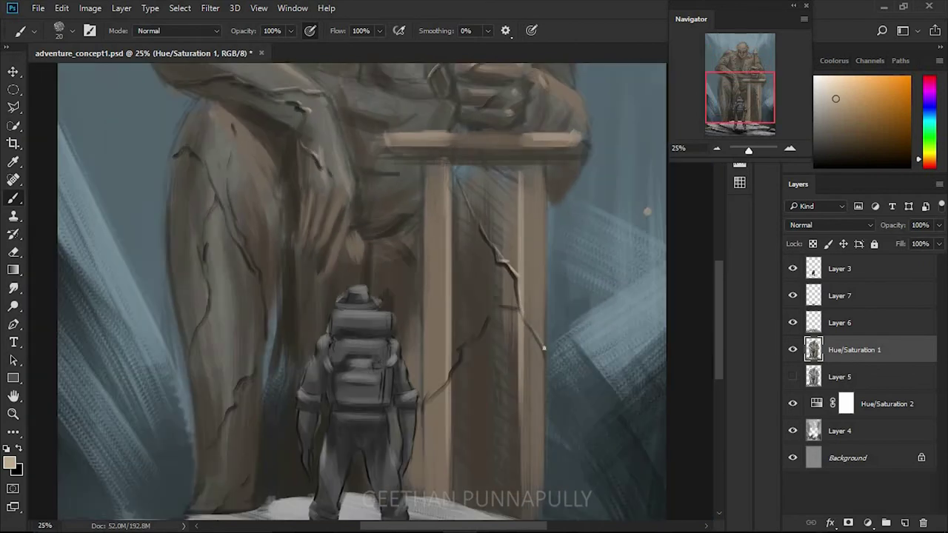
pyautogui.hscroll(-3, 298, 249)
pyautogui.scroll(-3, 294, 344)
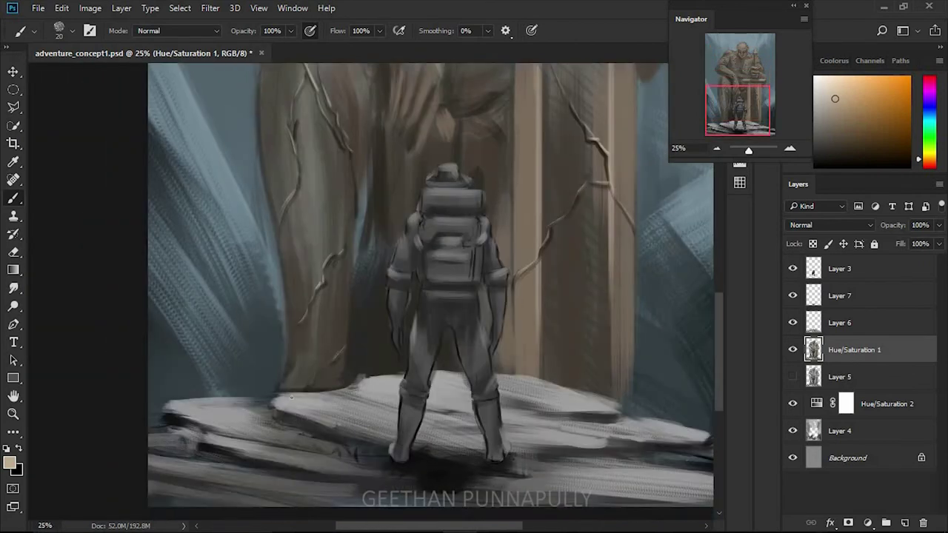
pyautogui.scroll(-2, 487, 269)
pyautogui.hotkey('ctrl', 'alt', 'shift', 'n')
pyautogui.moveTo(378, 164)
pyautogui.mouseDown()
pyautogui.moveTo(387, 190)
pyautogui.moveTo(309, 249)
pyautogui.moveTo(341, 269)
pyautogui.mouseUp()
pyautogui.scroll(-1, 295, 300)
pyautogui.moveTo(295, 299); pyautogui.dragTo(309, 240)
# Add moss patches on the helmet, right shoulder, chest, sword and legs
pyautogui.moveTo(363, 115); pyautogui.dragTo(394, 158)
pyautogui.moveTo(455, 196)
pyautogui.mouseDown()
pyautogui.moveTo(408, 182)
pyautogui.moveTo(425, 191)
pyautogui.mouseUp()
pyautogui.moveTo(465, 241); pyautogui.dragTo(474, 259)
pyautogui.moveTo(389, 270); pyautogui.dragTo(478, 268)
pyautogui.moveTo(433, 133); pyautogui.dragTo(433, 215)
pyautogui.moveTo(407, 285); pyautogui.dragTo(415, 381)
pyautogui.moveTo(448, 377); pyautogui.dragTo(453, 441)
pyautogui.moveTo(293, 318); pyautogui.dragTo(302, 400)
pyautogui.moveTo(355, 263); pyautogui.dragTo(349, 290)
pyautogui.keyDown('alt'); pyautogui.click(369, 114); pyautogui.keyUp('alt')
# Add light-green moss highlights on the helmet, shoulders, left arm, forearm and thigh
pyautogui.moveTo(364, 112); pyautogui.dragTo(376, 110)
pyautogui.moveTo(343, 141); pyautogui.dragTo(351, 146)
pyautogui.moveTo(289, 171); pyautogui.dragTo(306, 210)
pyautogui.moveTo(305, 220); pyautogui.dragTo(339, 233)
pyautogui.moveTo(278, 296); pyautogui.dragTo(279, 323)
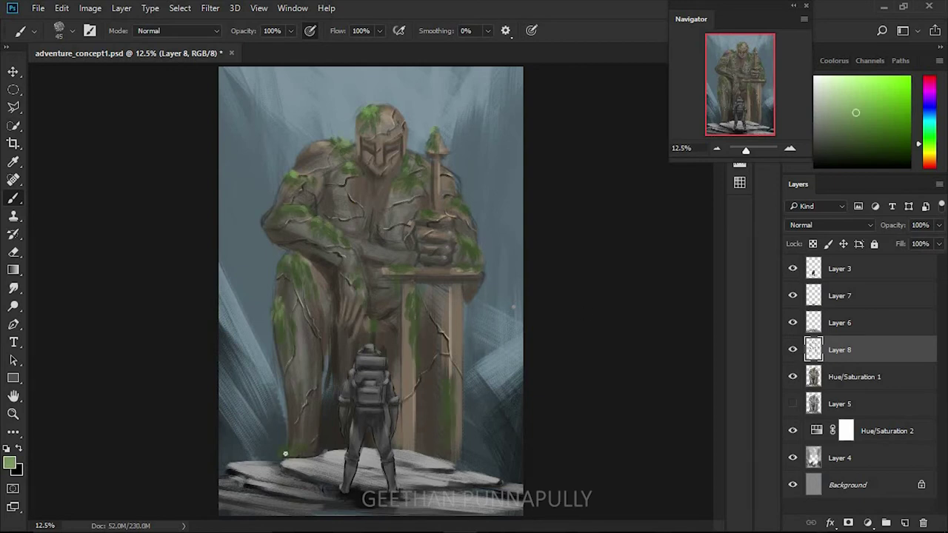
# Paint thin dark-green cracks over the chest, sword, legs and left arm
pyautogui.keyDown('alt'); pyautogui.click(419, 146); pyautogui.keyUp('alt')
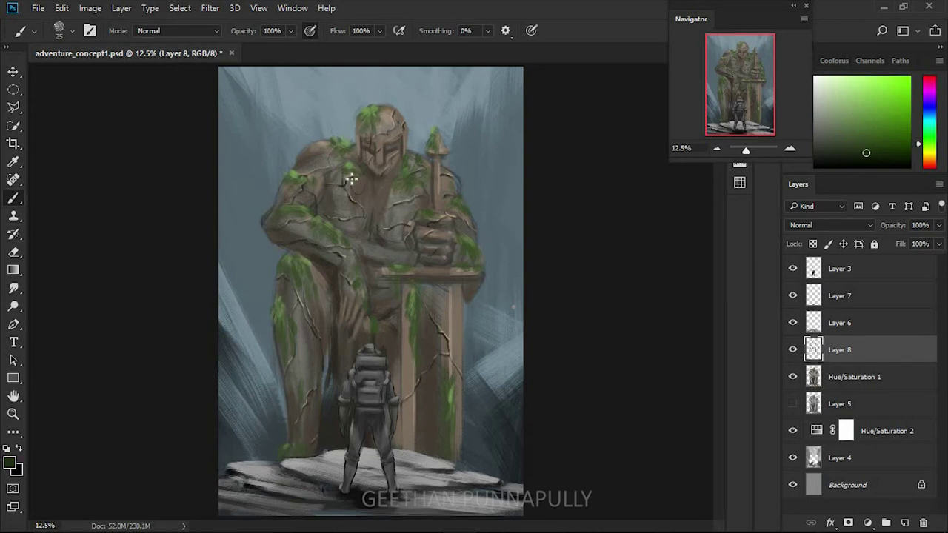
pyautogui.moveTo(388, 177); pyautogui.dragTo(378, 220)
pyautogui.moveTo(467, 300); pyautogui.dragTo(470, 338)
pyautogui.moveTo(392, 280); pyautogui.dragTo(412, 313)
pyautogui.moveTo(444, 454); pyautogui.dragTo(456, 396)
pyautogui.moveTo(407, 322); pyautogui.dragTo(409, 363)
pyautogui.moveTo(274, 239); pyautogui.dragTo(272, 312)
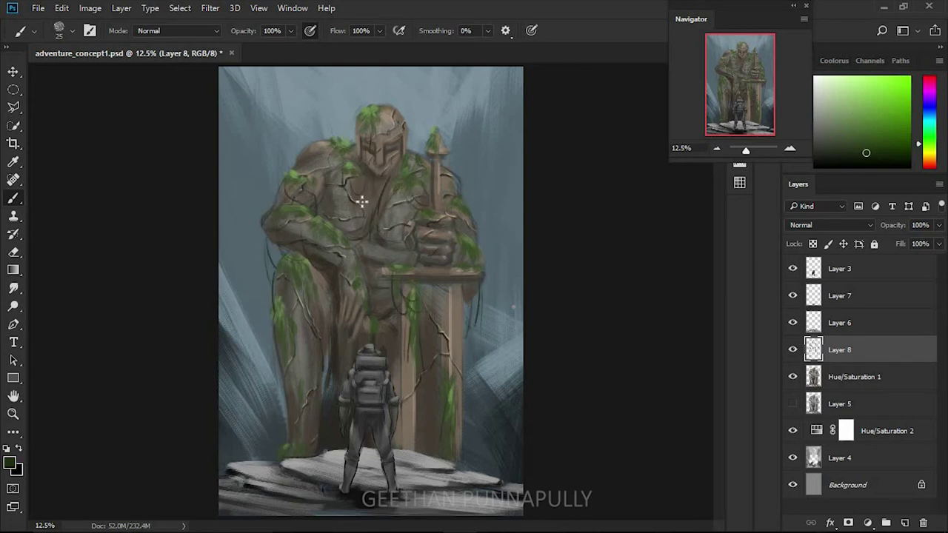
# Add a clipped Colorize Hue/Saturation layer tinting the giant green
pyautogui.click(851, 377)
pyautogui.click(867, 522)
pyautogui.click(644, 274)
pyautogui.moveTo(583, 203)
pyautogui.mouseDown()
pyautogui.moveTo(638, 202)
pyautogui.moveTo(605, 231)
pyautogui.mouseUp()
pyautogui.moveTo(644, 254); pyautogui.dragTo(633, 254)
# Open Hue/Saturation on moss Layer 8 to shift the moss toward brighter green
pyautogui.click(839, 350)
pyautogui.hotkey('ctrl', 'u')
pyautogui.press('Tab')
# Apply the brighter moss colour, merge the green tint into the giant, and flip the canvas
pyautogui.click(840, 155)
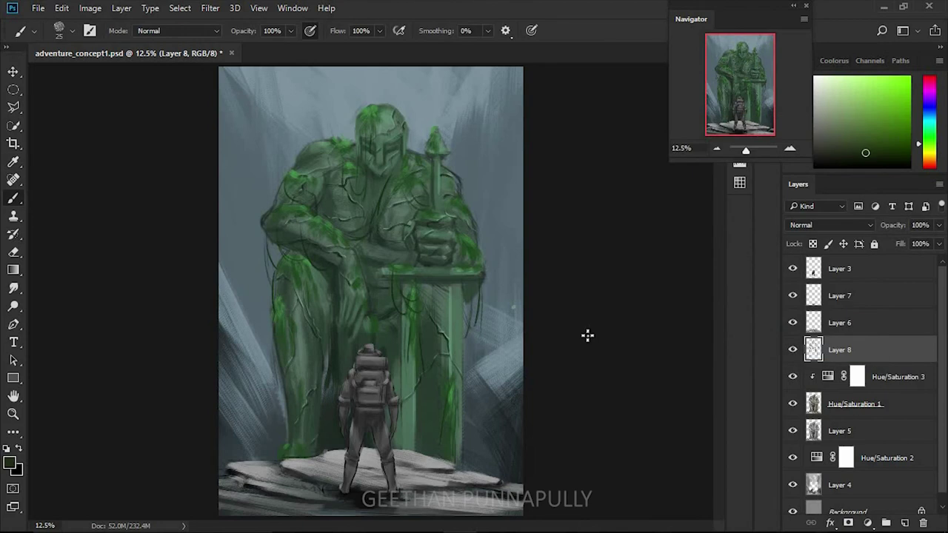
pyautogui.click(861, 405)
pyautogui.hotkey('ctrl', 'e')
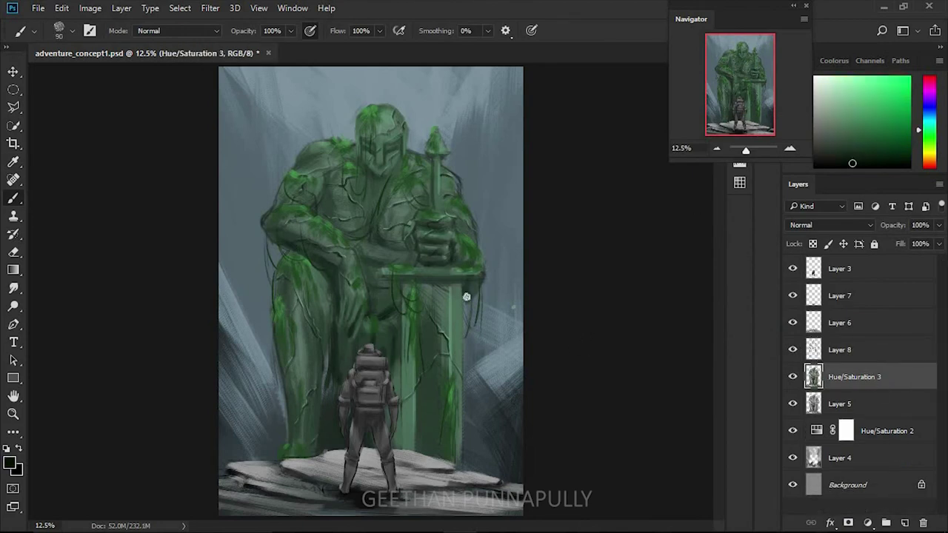
pyautogui.hotkey('ctrl', 'shift', 'h')
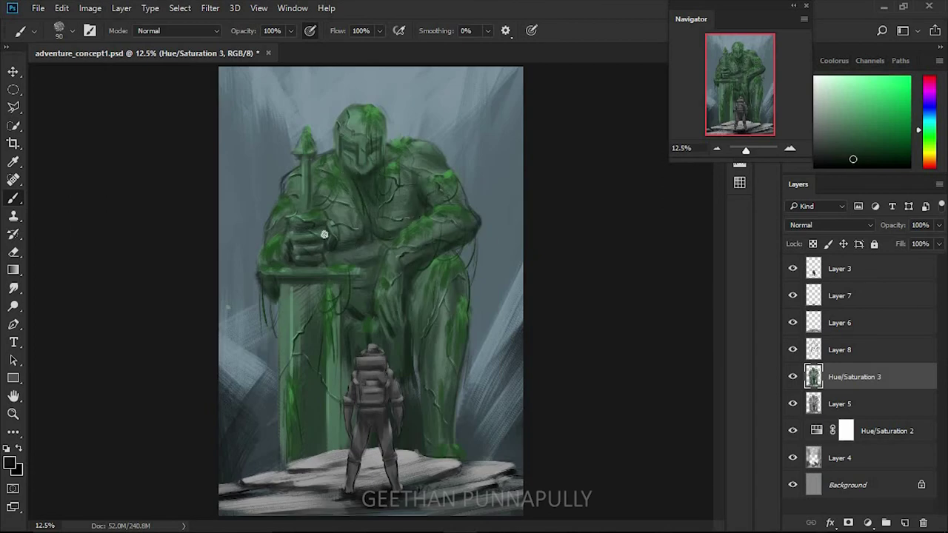
# On a new layer, paint a bright green Color Dodge glow across the giant's eyes
pyautogui.keyDown('alt'); pyautogui.click(369, 147); pyautogui.keyUp('alt')
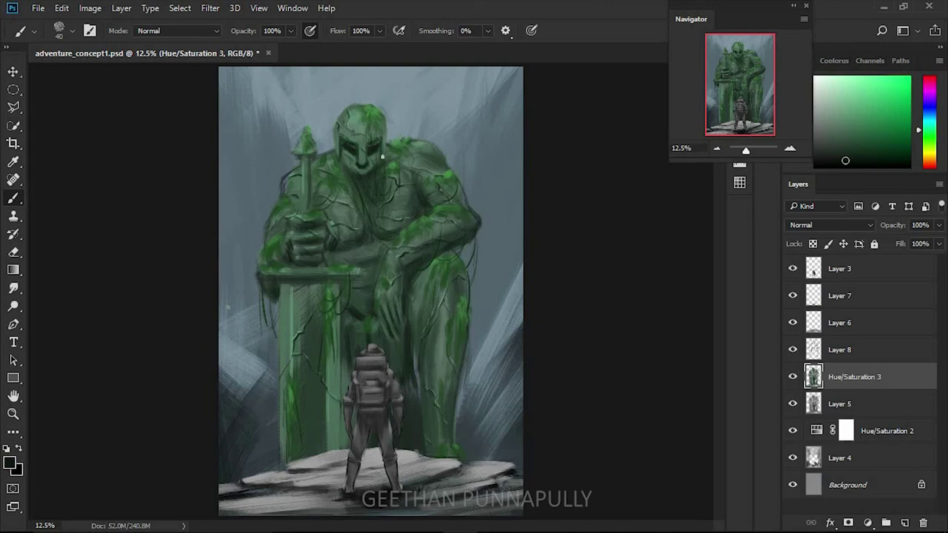
pyautogui.keyDown('alt'); pyautogui.click(336, 144); pyautogui.keyUp('alt')
pyautogui.hotkey('ctrl', 'shift', 'alt', 'n')
pyautogui.click(901, 89)
pyautogui.click(72, 31)
pyautogui.click(178, 31)
pyautogui.click(170, 163)
pyautogui.moveTo(374, 146); pyautogui.dragTo(348, 148)
# On a new layer, paint a horizontal green streak across the eyes and Motion Blur it
pyautogui.hotkey('ctrl', 'shift', 'alt', 'n')
pyautogui.moveTo(269, 152); pyautogui.dragTo(444, 152)
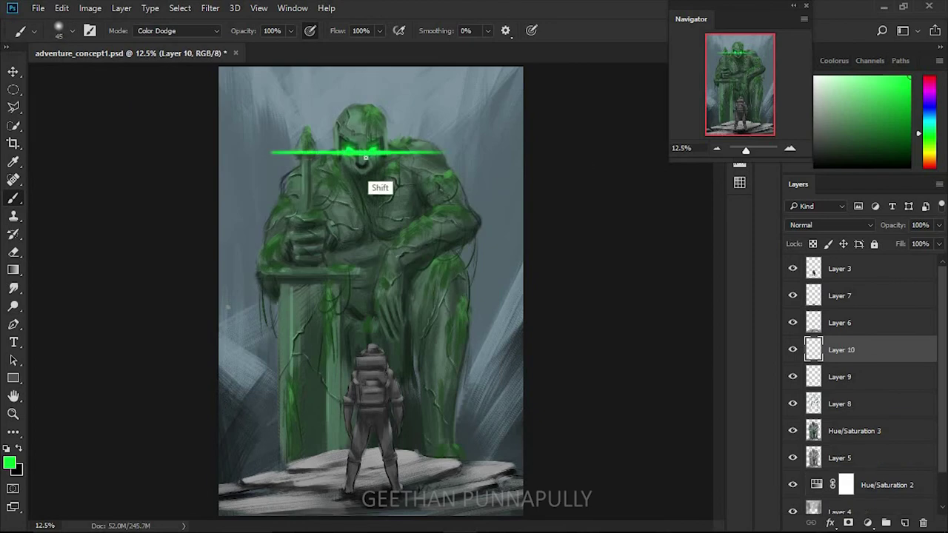
pyautogui.press('v')
pyautogui.hotkey('ctrl', 'alt', 'f')
pyautogui.press('Return')
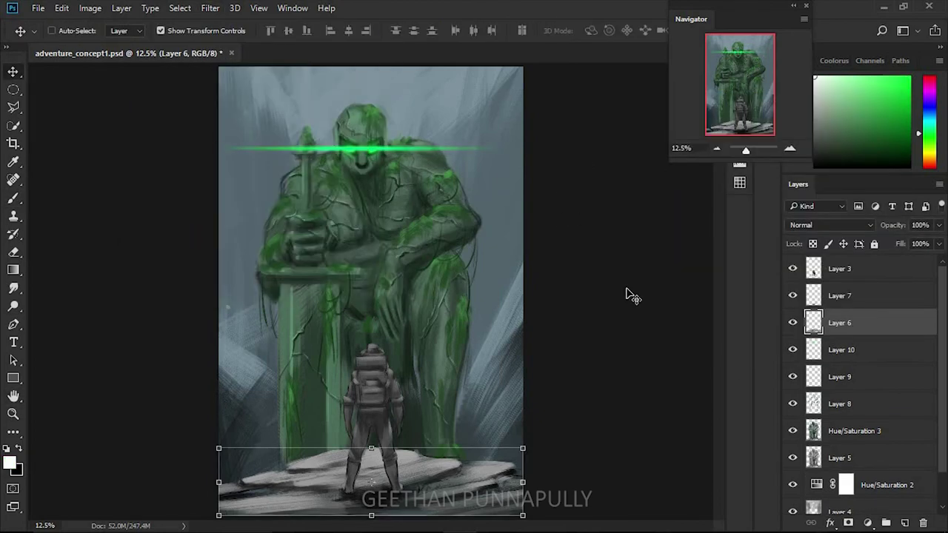
pyautogui.click(862, 393)
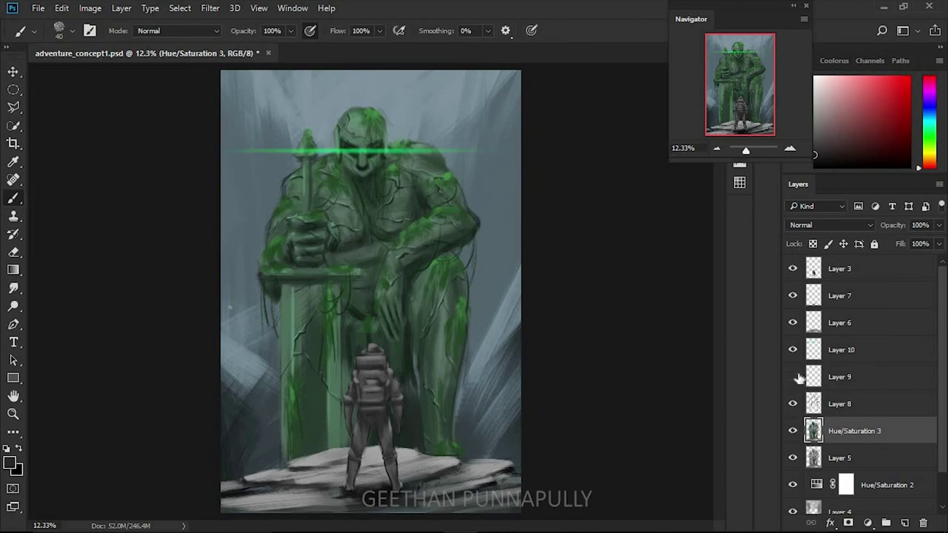
# Paint dark eye slits on the visor and sample lighter helmet tones
pyautogui.keyDown('alt'); pyautogui.click(358, 167); pyautogui.keyUp('alt')
pyautogui.moveTo(346, 148); pyautogui.dragTo(371, 149)
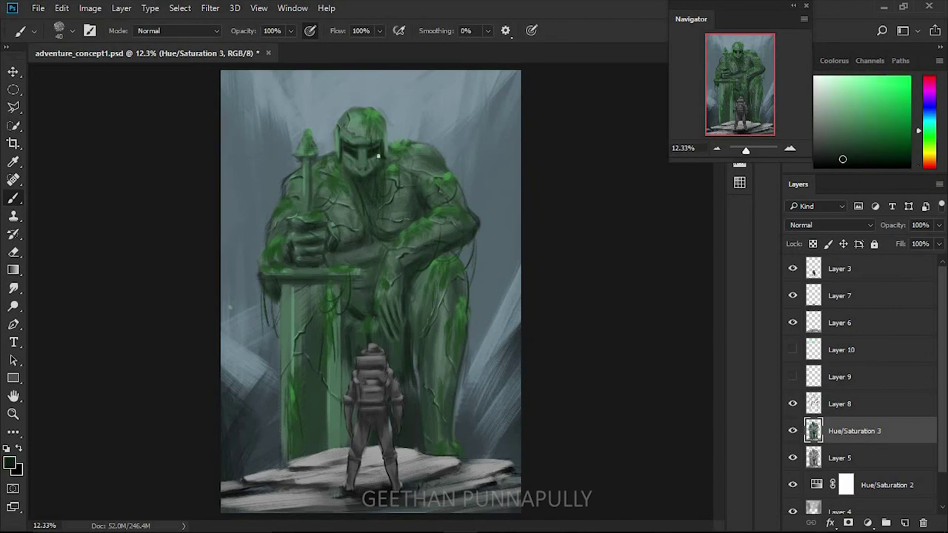
pyautogui.keyDown('alt'); pyautogui.click(363, 162); pyautogui.keyUp('alt')
pyautogui.keyDown('alt'); pyautogui.click(382, 162); pyautogui.keyUp('alt')
pyautogui.scroll(1, 363, 182)
pyautogui.scroll(1, 370, 185)
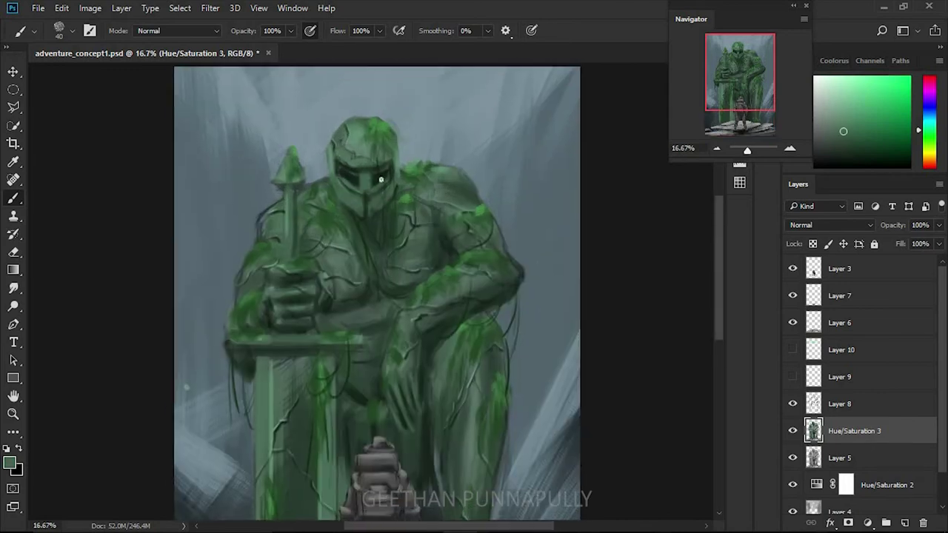
pyautogui.keyDown('alt'); pyautogui.click(379, 166); pyautogui.keyUp('alt')
pyautogui.press('[')
# Pick light and dark greens to refine the moss around the helmet
pyautogui.keyDown('alt'); pyautogui.click(370, 189); pyautogui.keyUp('alt')
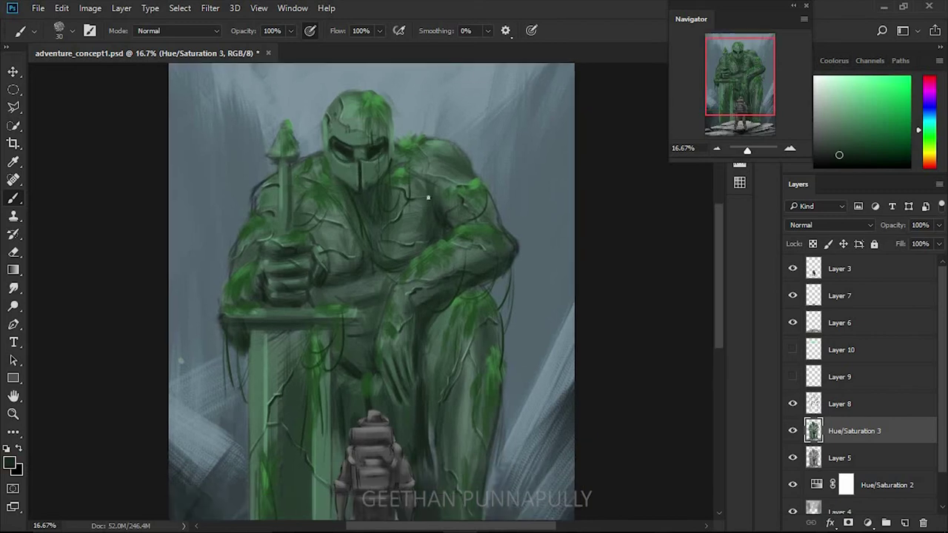
pyautogui.keyDown('alt'); pyautogui.click(373, 178); pyautogui.keyUp('alt')
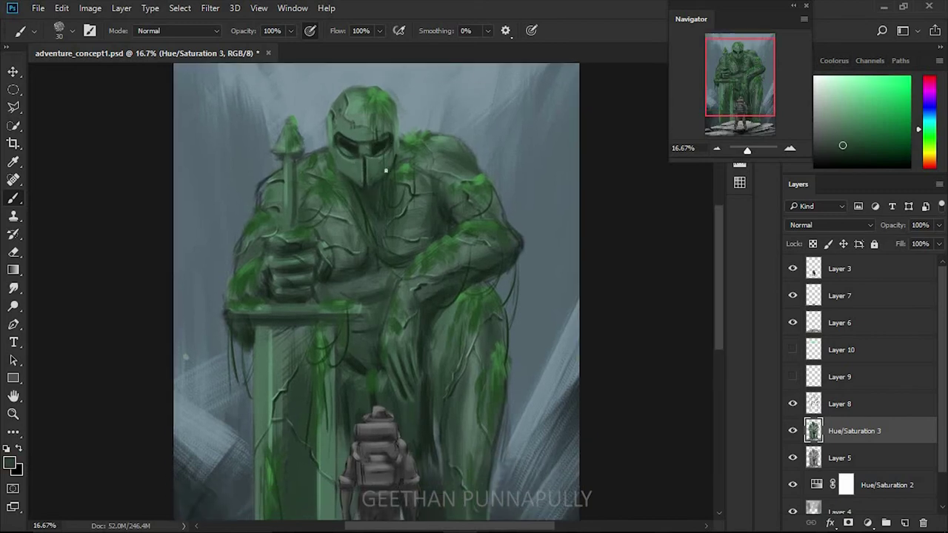
pyautogui.press('e')
pyautogui.press('b')
pyautogui.keyDown('alt'); pyautogui.click(407, 188); pyautogui.keyUp('alt')
pyautogui.moveTo(455, 237); pyautogui.dragTo(437, 199)
# Sample moss greens and toggle visibility of the glowing eye streak layer
pyautogui.keyDown('alt'); pyautogui.click(355, 110); pyautogui.keyUp('alt')
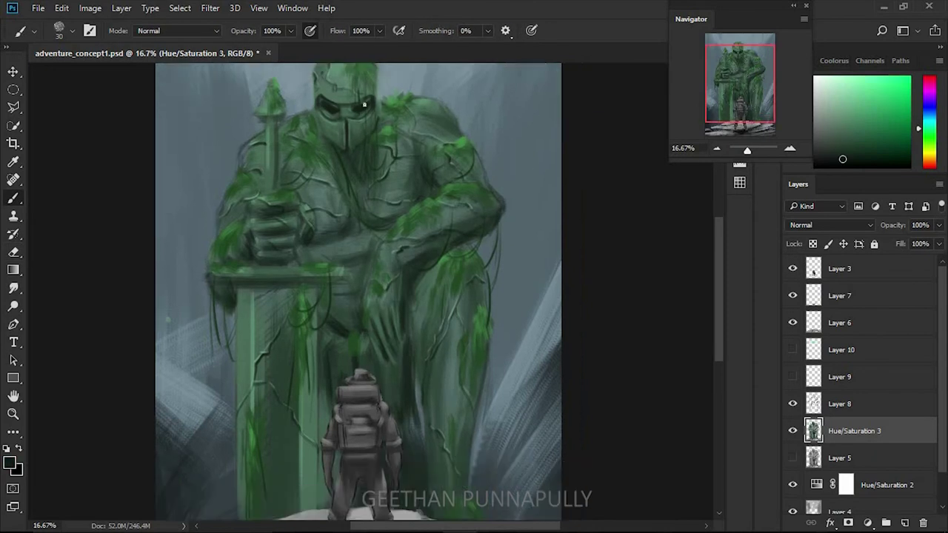
pyautogui.keyDown('alt'); pyautogui.click(308, 278); pyautogui.keyUp('alt')
pyautogui.moveTo(313, 268); pyautogui.dragTo(307, 282)
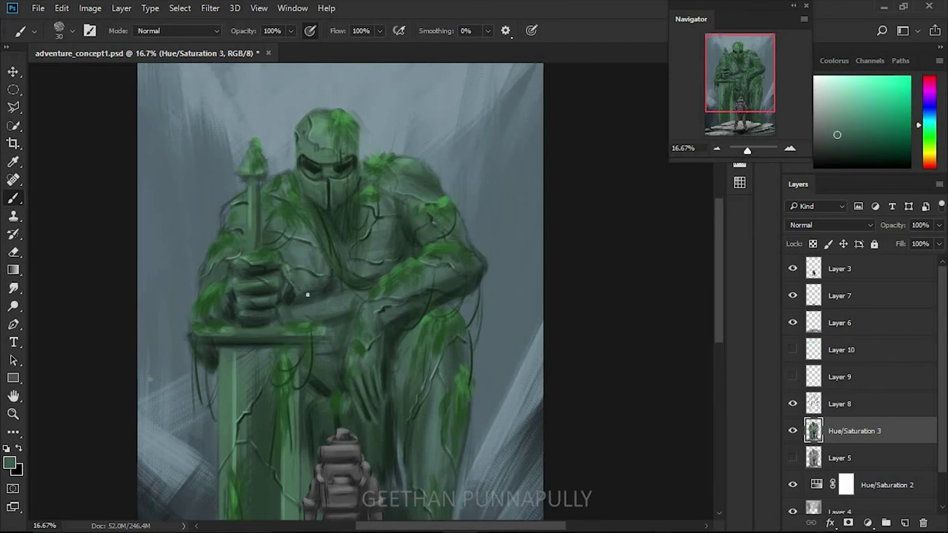
pyautogui.keyDown('alt'); pyautogui.click(298, 294); pyautogui.keyUp('alt')
pyautogui.keyDown('alt'); pyautogui.click(256, 297); pyautogui.keyUp('alt')
pyautogui.keyDown('alt'); pyautogui.click(318, 299); pyautogui.keyUp('alt')
pyautogui.scroll(-2, 423, 271)
# Merge background rays Layer 4 with the Hue/Saturation 2 adjustment
pyautogui.scroll(-1, 859, 445)
pyautogui.click(806, 473)
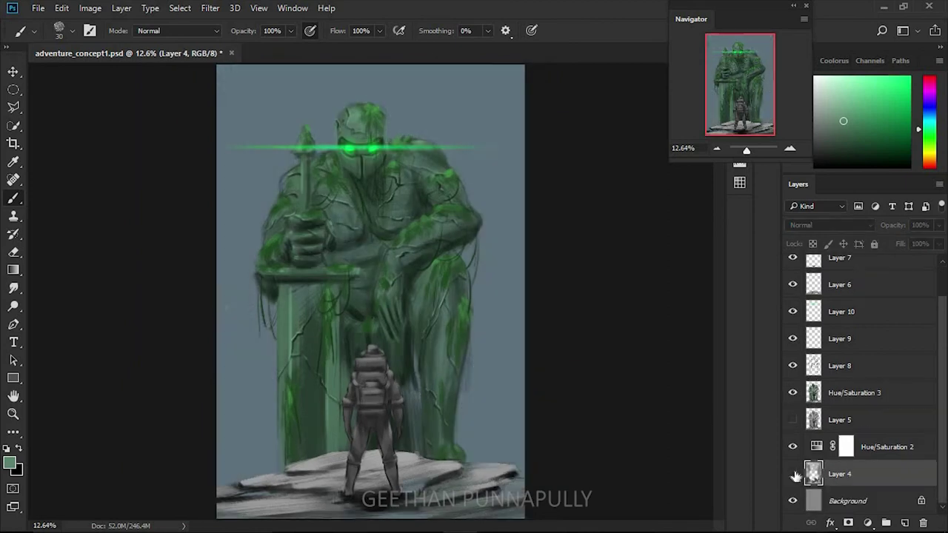
pyautogui.keyDown('shift'); pyautogui.click(836, 446); pyautogui.keyUp('shift')
pyautogui.hotkey('ctrl', 'e')
# Paint green grass strokes along the left, bottom-left and right edges
pyautogui.moveTo(245, 348); pyautogui.dragTo(259, 385)
pyautogui.moveTo(270, 418); pyautogui.dragTo(259, 474)
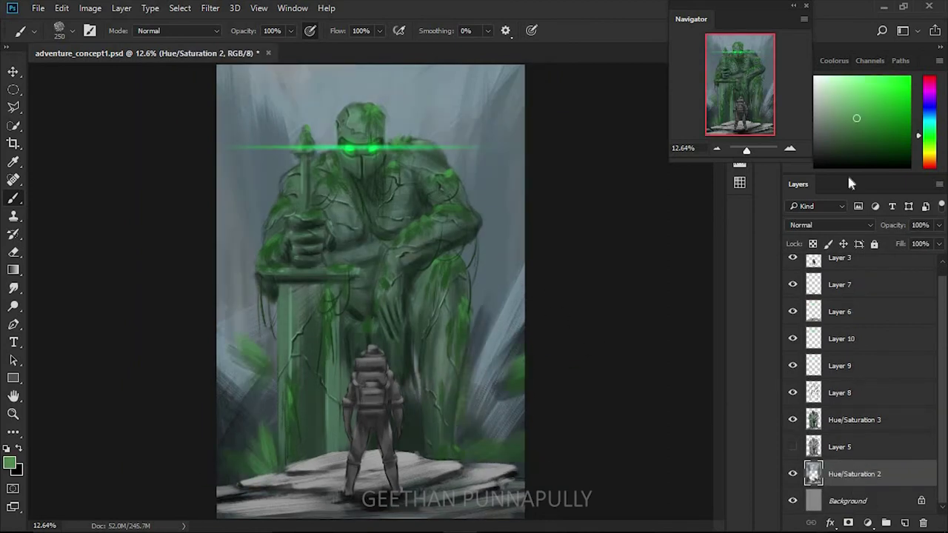
pyautogui.moveTo(504, 211); pyautogui.dragTo(485, 374)
pyautogui.keyDown('alt'); pyautogui.click(506, 144); pyautogui.keyUp('alt')
# Load the giant's outline as a selection, shrink the brush, then deselect
pyautogui.click(851, 420)
pyautogui.keyDown('ctrl'); pyautogui.click(813, 420); pyautogui.keyUp('ctrl')
pyautogui.press('[')
pyautogui.press('[')
pyautogui.press('[')
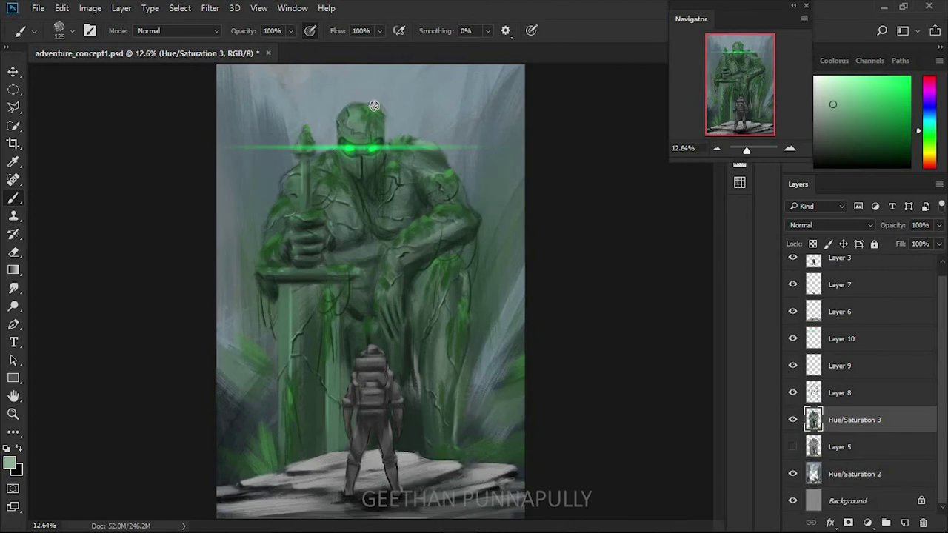
pyautogui.keyDown('alt'); pyautogui.click(318, 159); pyautogui.keyUp('alt')
pyautogui.press('[')
pyautogui.press('[')
pyautogui.press('[')
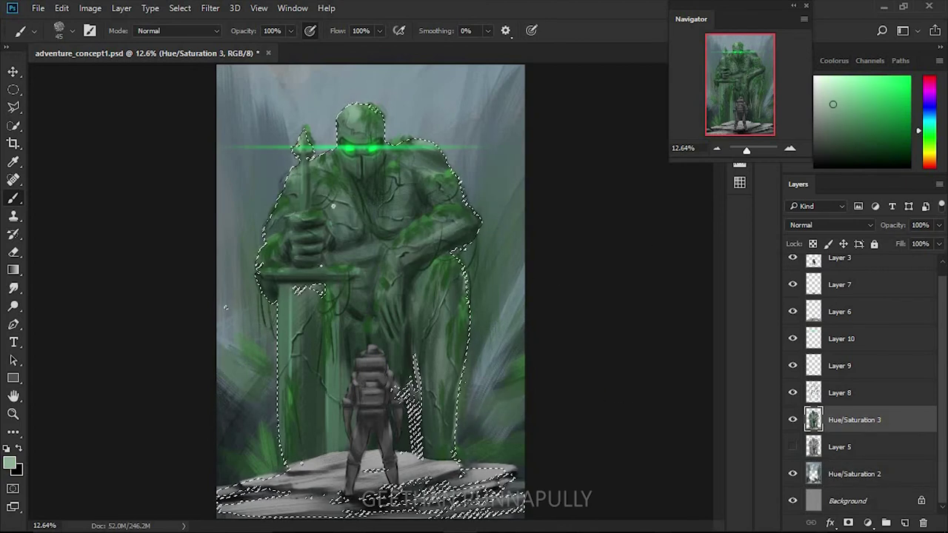
pyautogui.hotkey('ctrl', 'd')
# On Layer 3, sketch the adventurer's raised hand in grey beside his right arm
pyautogui.click(855, 473)
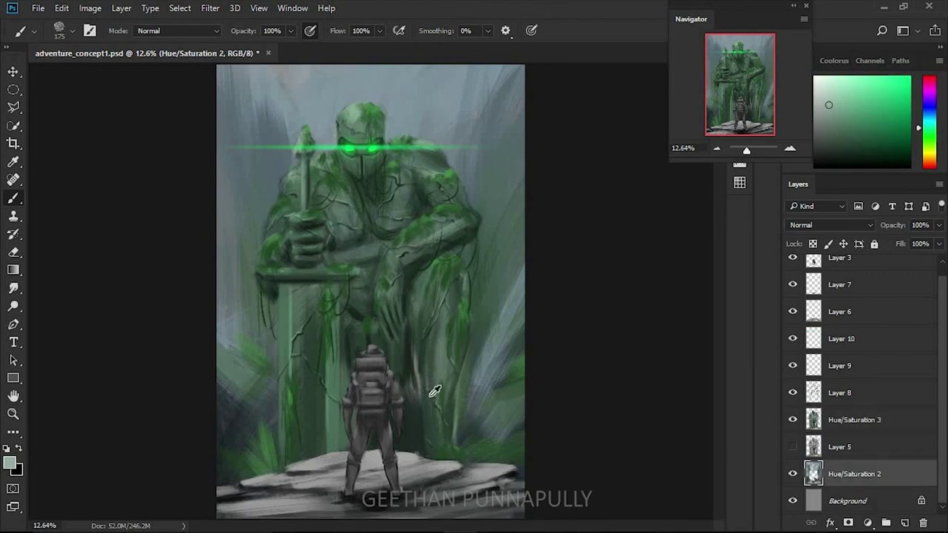
pyautogui.keyDown('alt'); pyautogui.click(408, 380); pyautogui.keyUp('alt')
pyautogui.press(']')
pyautogui.press(']')
pyautogui.press(']')
pyautogui.press('e')
pyautogui.hotkey('alt', ']')
pyautogui.hotkey('alt', ']')
pyautogui.hotkey('alt', ']')
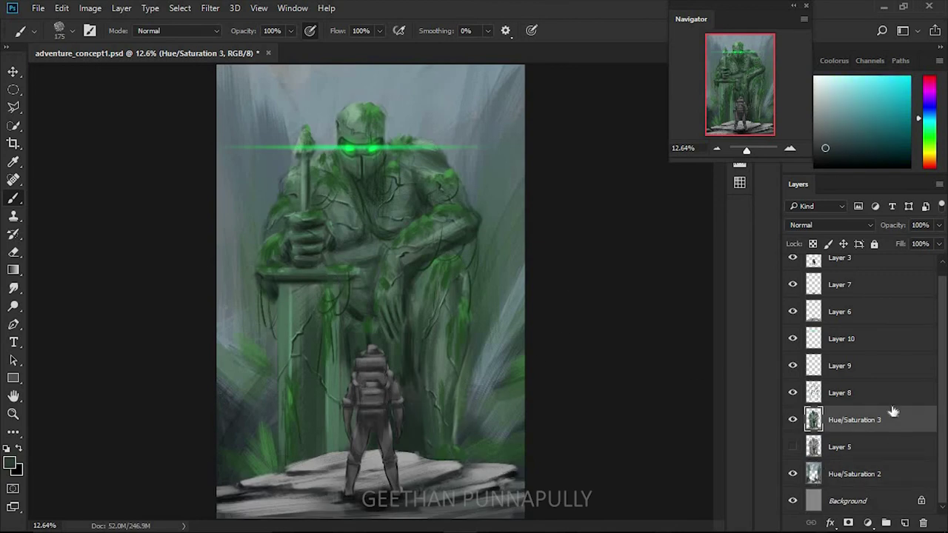
pyautogui.hotkey('alt', ']')
pyautogui.hotkey('alt', ']')
pyautogui.hotkey('alt', ']')
pyautogui.press('b')
pyautogui.scroll(2, 405, 432)
pyautogui.keyDown('alt'); pyautogui.click(406, 346); pyautogui.keyUp('alt')
pyautogui.moveTo(374, 364)
pyautogui.mouseDown()
pyautogui.moveTo(400, 337)
pyautogui.moveTo(393, 370)
pyautogui.mouseUp()
pyautogui.press('[')
pyautogui.press('[')
pyautogui.press('[')
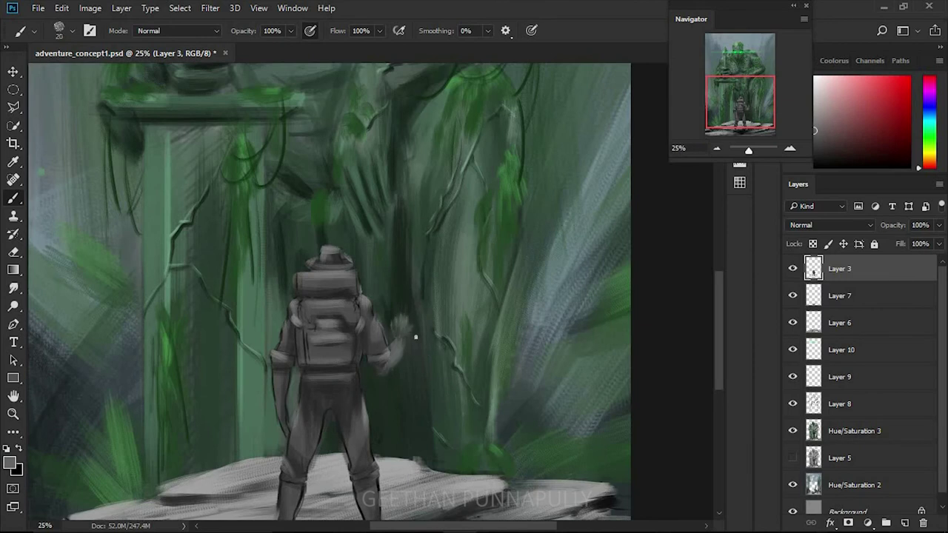
# Dab a sampled dark colour over the adventurer's raised hand
pyautogui.press('l')
pyautogui.press('e')
pyautogui.press('b')
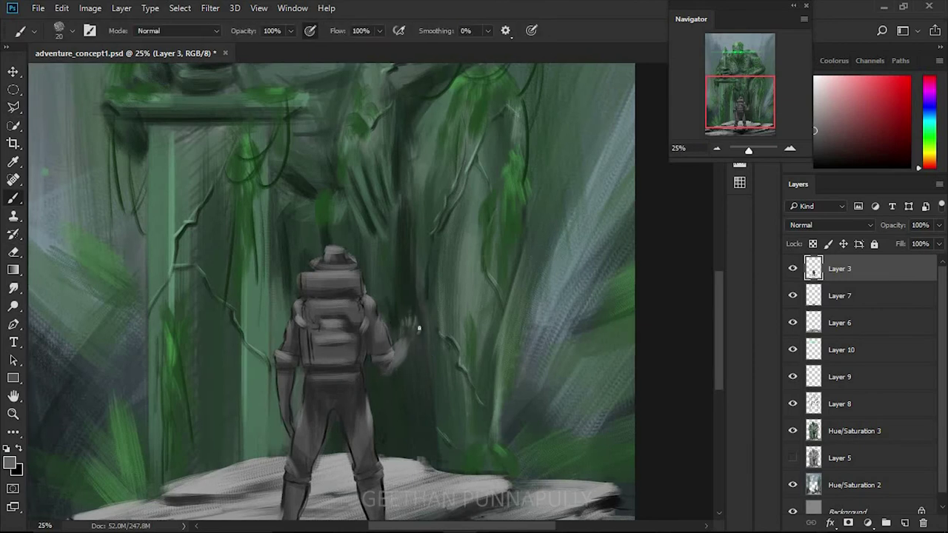
pyautogui.keyDown('alt'); pyautogui.click(426, 331); pyautogui.keyUp('alt')
pyautogui.moveTo(409, 323); pyautogui.dragTo(405, 327)
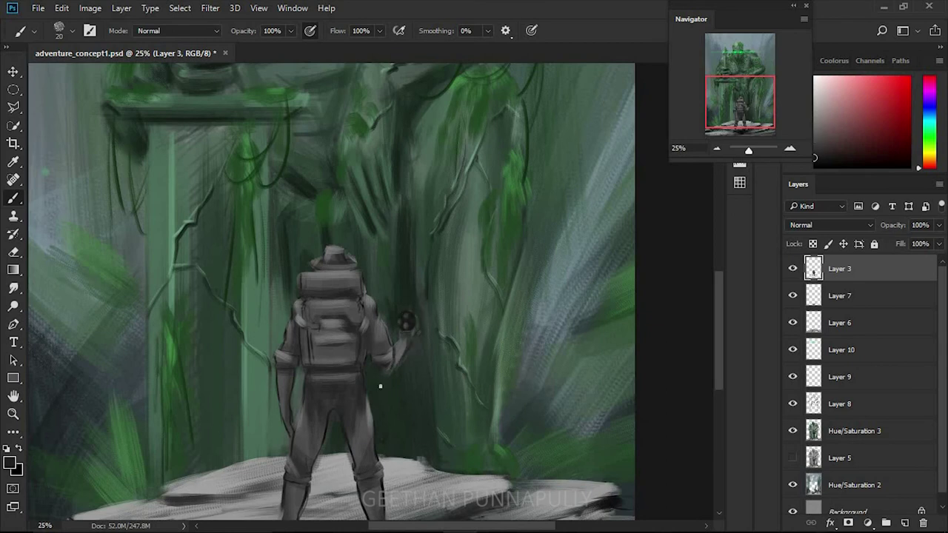
# Repaint the raised hand in a lighter sampled grey
pyautogui.keyDown('alt'); pyautogui.click(415, 339); pyautogui.keyUp('alt')
pyautogui.moveTo(405, 326); pyautogui.dragTo(398, 352)
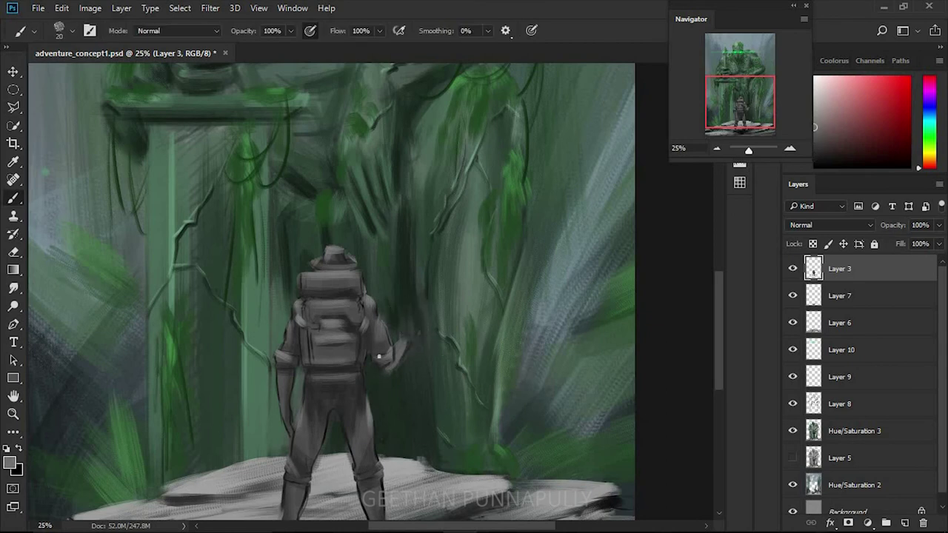
pyautogui.scroll(-3, 288, 284)
pyautogui.scroll(-1, 346, 429)
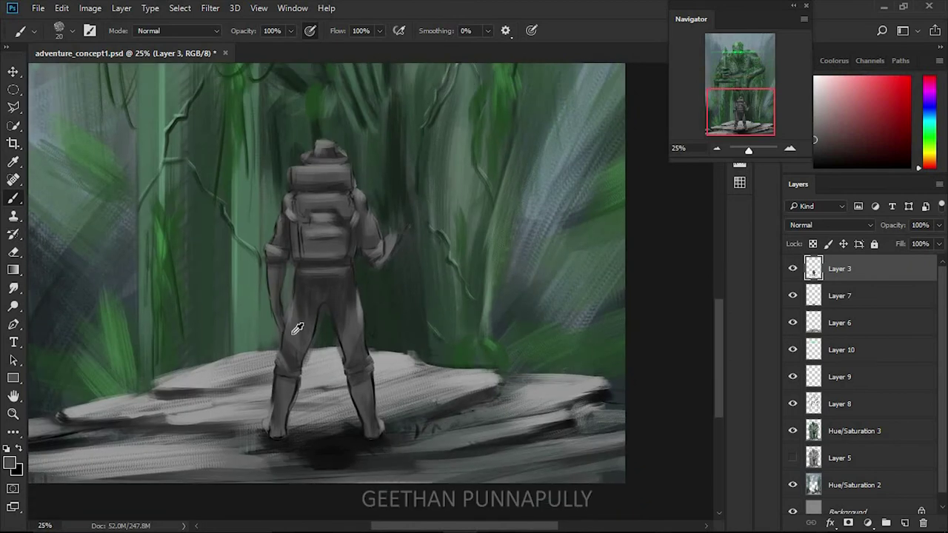
pyautogui.press('e')
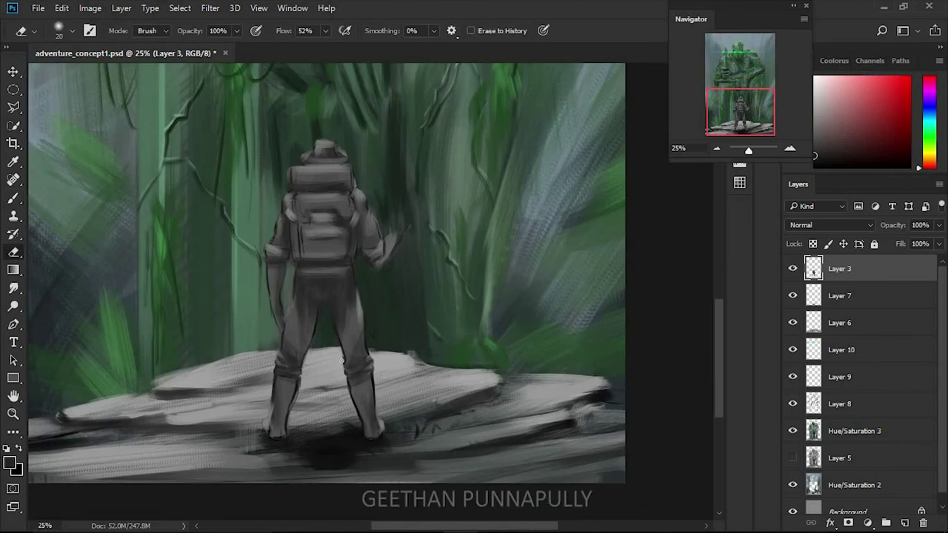
pyautogui.scroll(1, 406, 313)
pyautogui.scroll(1, 406, 313)
# Select a small elliptical circle by the hand and add new Layer 11
pyautogui.press('m')
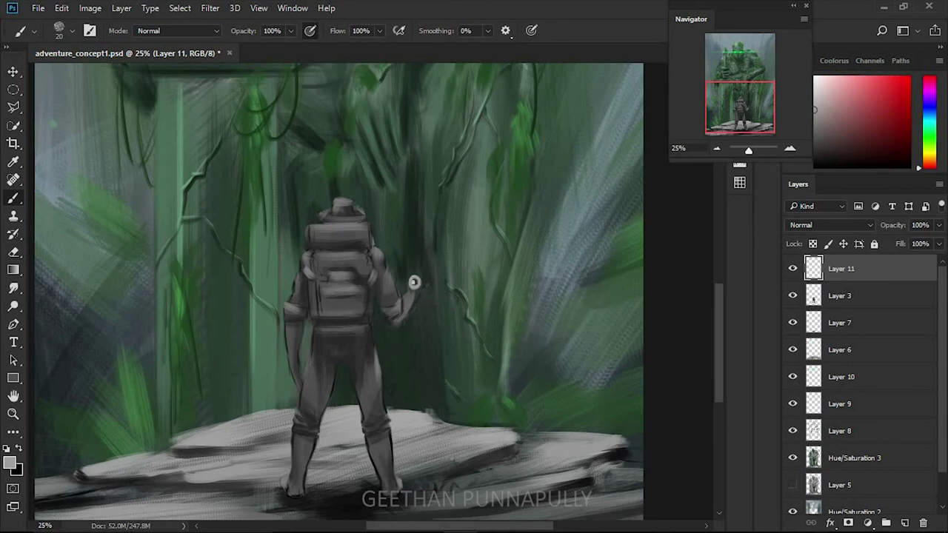
pyautogui.hotkey('shift', 'm')
pyautogui.moveTo(407, 273); pyautogui.dragTo(423, 291)
pyautogui.hotkey('ctrl', 'shift', 'alt', 'n')
# Paint a grey orb with darker spot details inside the circle using a size-10 brush
pyautogui.hotkey('ctrl', '+')
pyautogui.press('b')
pyautogui.press('[')
pyautogui.moveTo(425, 266); pyautogui.dragTo(437, 278)
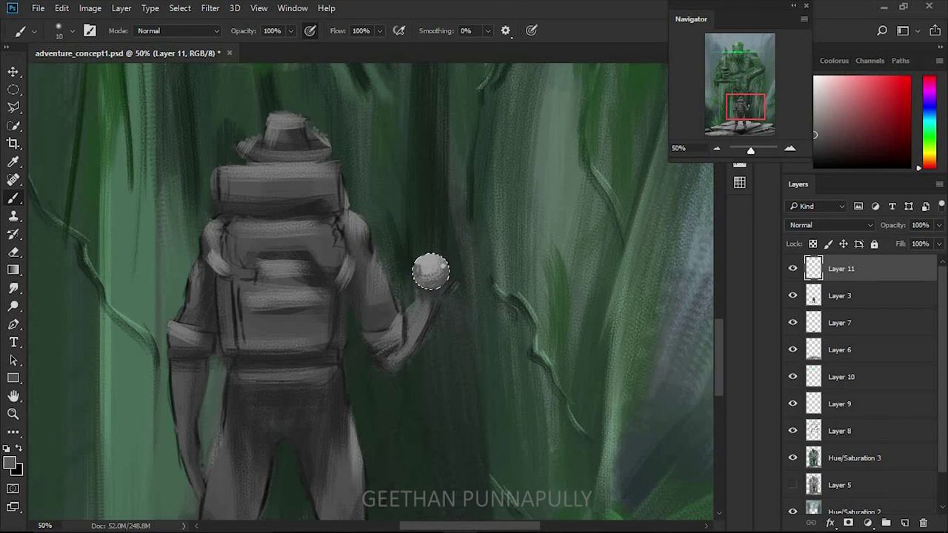
pyautogui.keyDown('alt'); pyautogui.click(431, 271); pyautogui.keyUp('alt')
pyautogui.keyDown('alt'); pyautogui.click(431, 272); pyautogui.keyUp('alt')
pyautogui.moveTo(430, 272); pyautogui.dragTo(424, 276)
pyautogui.keyDown('alt'); pyautogui.click(425, 276); pyautogui.keyUp('alt')
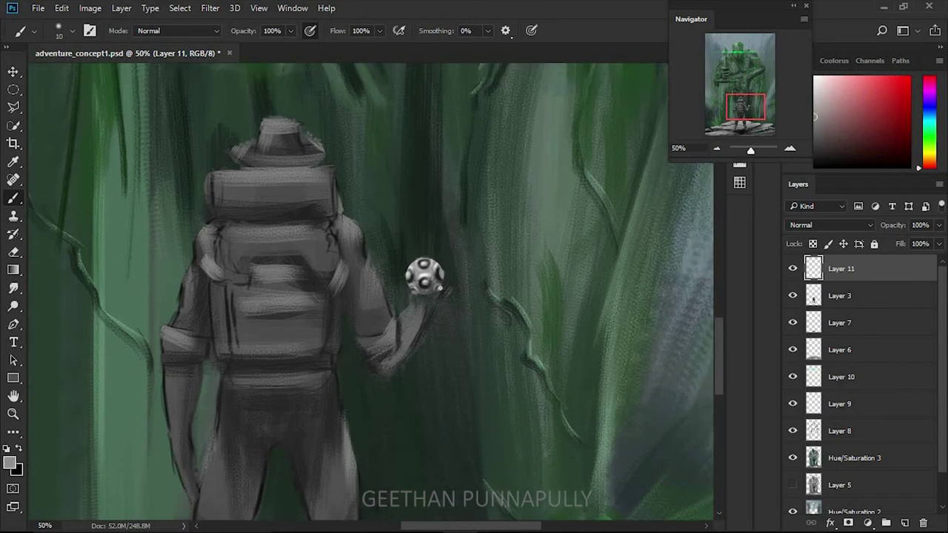
# On Layer 3, reshape the adventurer's head and hat with dark grey strokes
pyautogui.hotkey('alt', '[')
pyautogui.keyDown('alt'); pyautogui.click(461, 259); pyautogui.keyUp('alt')
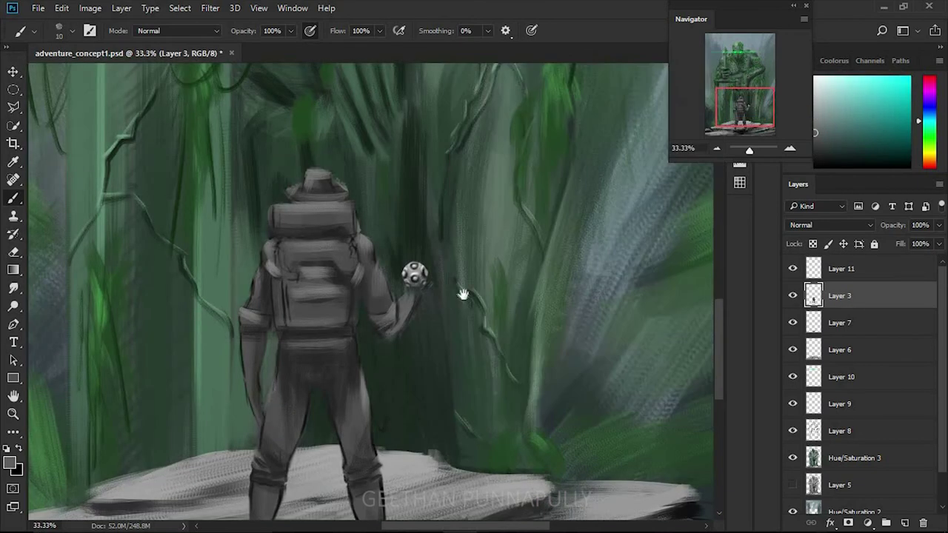
pyautogui.moveTo(460, 259); pyautogui.dragTo(445, 270)
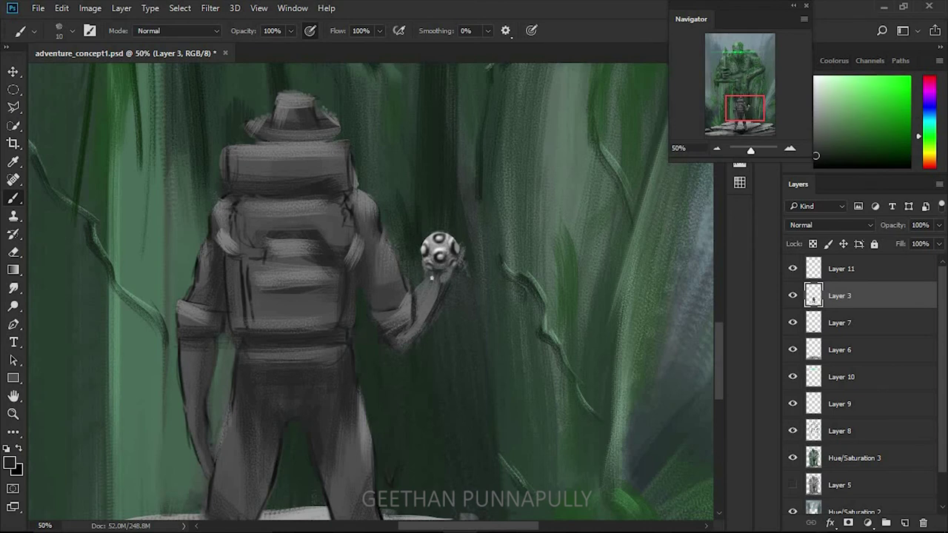
pyautogui.keyDown('alt'); pyautogui.click(439, 251); pyautogui.keyUp('alt')
pyautogui.scroll(-1, 436, 259)
pyautogui.hotkey('ctrl', '-')
pyautogui.keyDown('alt'); pyautogui.click(347, 197); pyautogui.keyUp('alt')
pyautogui.moveTo(348, 196); pyautogui.dragTo(376, 218)
pyautogui.keyDown('alt'); pyautogui.click(416, 212); pyautogui.keyUp('alt')
# Darken the backpack and highlight its edges in light grey
pyautogui.moveTo(323, 252); pyautogui.dragTo(370, 259)
pyautogui.moveTo(332, 267); pyautogui.dragTo(318, 308)
pyautogui.keyDown('alt'); pyautogui.click(328, 267); pyautogui.keyUp('alt')
pyautogui.moveTo(382, 265); pyautogui.dragTo(382, 282)
# Paint grey shading across the waist and belt and lighten the inner leg
pyautogui.keyDown('alt'); pyautogui.click(335, 316); pyautogui.keyUp('alt')
pyautogui.moveTo(323, 323)
pyautogui.mouseDown()
pyautogui.moveTo(370, 326)
pyautogui.moveTo(364, 334)
pyautogui.mouseUp()
pyautogui.keyDown('alt'); pyautogui.click(348, 331); pyautogui.keyUp('alt')
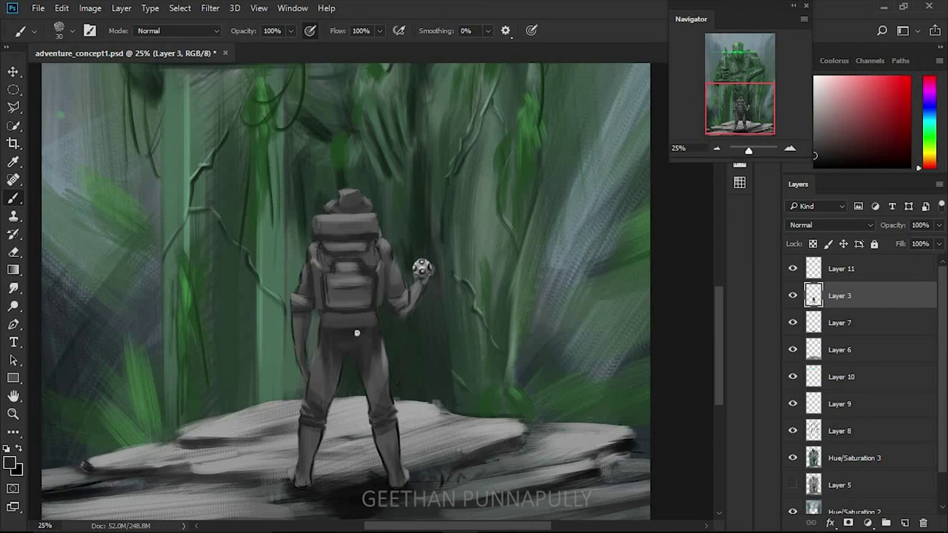
pyautogui.keyDown('alt'); pyautogui.click(382, 296); pyautogui.keyUp('alt')
pyautogui.keyDown('alt'); pyautogui.click(389, 258); pyautogui.keyUp('alt')
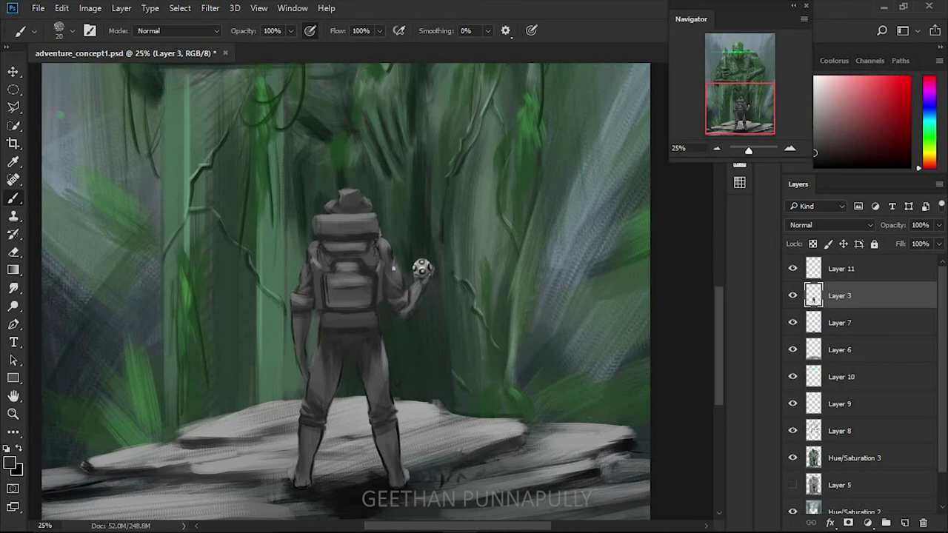
pyautogui.keyDown('alt'); pyautogui.click(317, 305); pyautogui.keyUp('alt')
pyautogui.moveTo(330, 419); pyautogui.dragTo(326, 385)
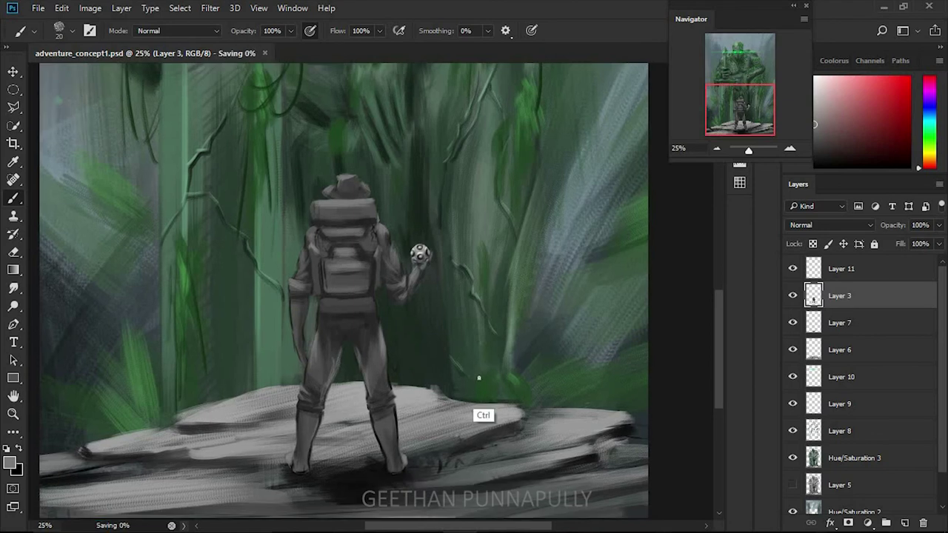
# With a size-15 brush, paint backpack detail, pocket edge and both straps
pyautogui.scroll(-2, 473, 374)
pyautogui.scroll(4, 482, 372)
pyautogui.press('[')
pyautogui.moveTo(318, 247)
pyautogui.mouseDown()
pyautogui.moveTo(391, 249)
pyautogui.moveTo(413, 261)
pyautogui.mouseUp()
pyautogui.moveTo(338, 284)
pyautogui.mouseDown()
pyautogui.moveTo(394, 286)
pyautogui.moveTo(314, 297)
pyautogui.mouseUp()
pyautogui.moveTo(419, 258); pyautogui.dragTo(419, 292)
pyautogui.moveTo(335, 307); pyautogui.dragTo(392, 305)
pyautogui.moveTo(336, 261); pyautogui.dragTo(330, 309)
pyautogui.moveTo(388, 250); pyautogui.dragTo(390, 290)
# Shade both straps, crosshatch a mesh panel and add a strap loop on the backpack
pyautogui.keyDown('alt'); pyautogui.click(400, 277); pyautogui.keyUp('alt')
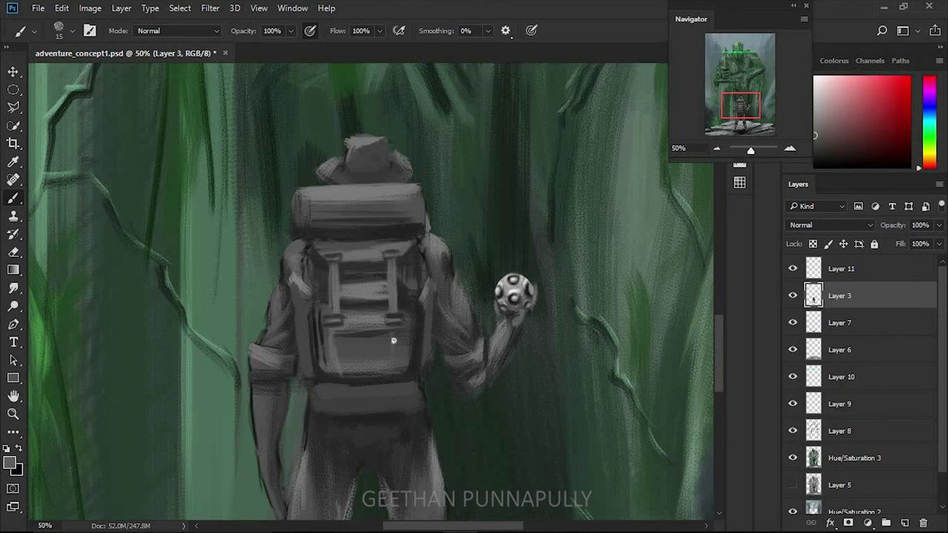
pyautogui.moveTo(339, 260); pyautogui.dragTo(339, 311)
pyautogui.moveTo(388, 261); pyautogui.dragTo(389, 312)
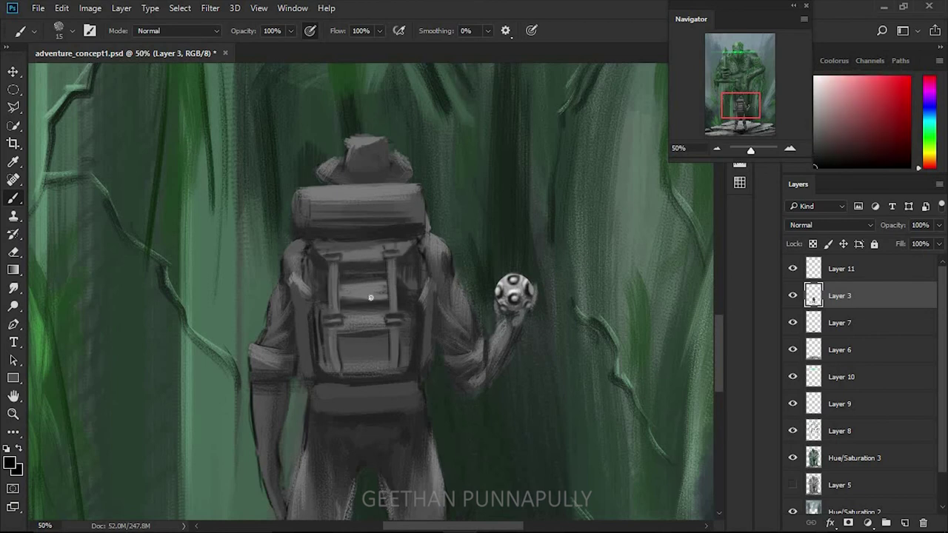
pyautogui.moveTo(343, 279)
pyautogui.mouseDown()
pyautogui.moveTo(379, 305)
pyautogui.moveTo(350, 231)
pyautogui.mouseUp()
pyautogui.moveTo(311, 259); pyautogui.dragTo(326, 312)
pyautogui.moveTo(404, 222)
pyautogui.mouseDown()
pyautogui.moveTo(335, 222)
pyautogui.moveTo(402, 190)
pyautogui.mouseUp()
pyautogui.keyDown('alt'); pyautogui.click(335, 222); pyautogui.keyUp('alt')
pyautogui.moveTo(382, 349); pyautogui.dragTo(378, 326)
pyautogui.keyDown('alt'); pyautogui.click(335, 313); pyautogui.keyUp('alt')
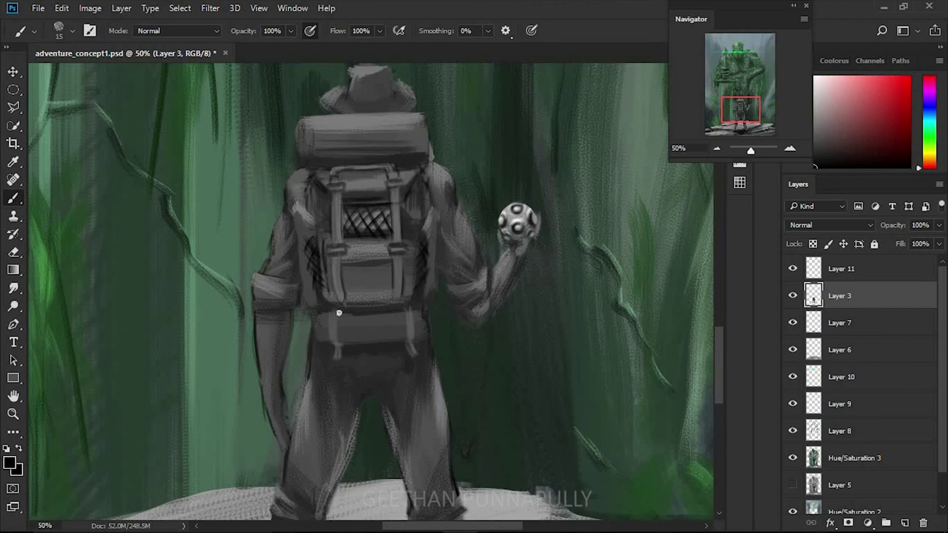
# Pan and zoom out to view the whole adventurer down to the ground
pyautogui.moveTo(295, 249); pyautogui.dragTo(316, 274)
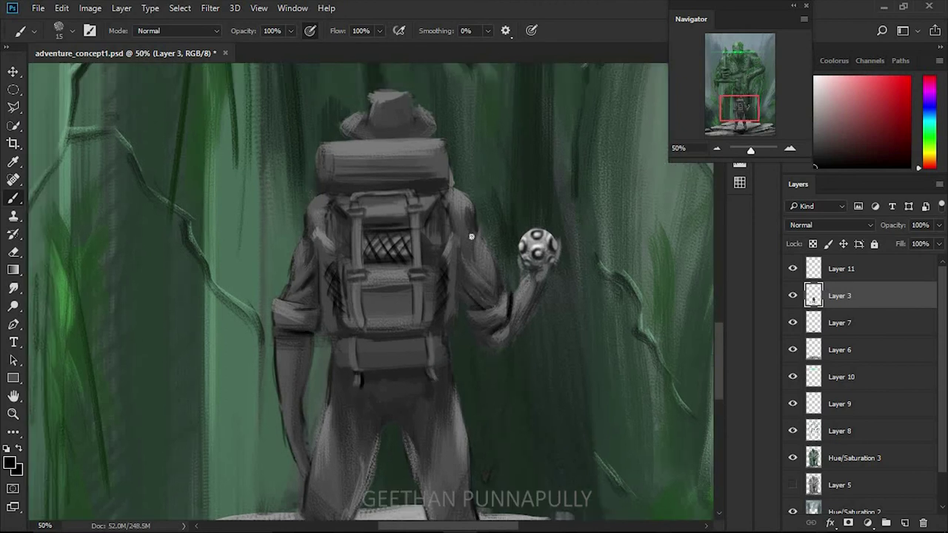
pyautogui.moveTo(488, 286); pyautogui.dragTo(480, 284)
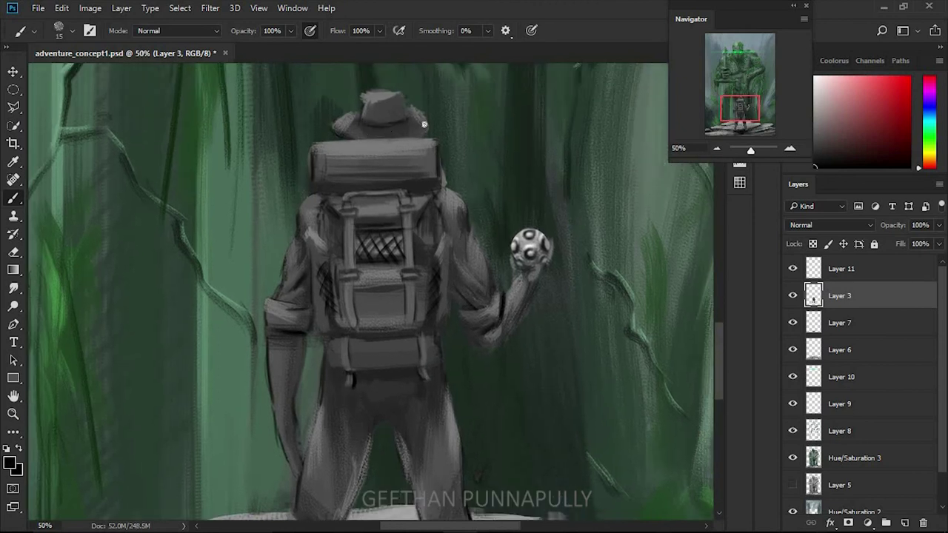
pyautogui.scroll(-3, 504, 190)
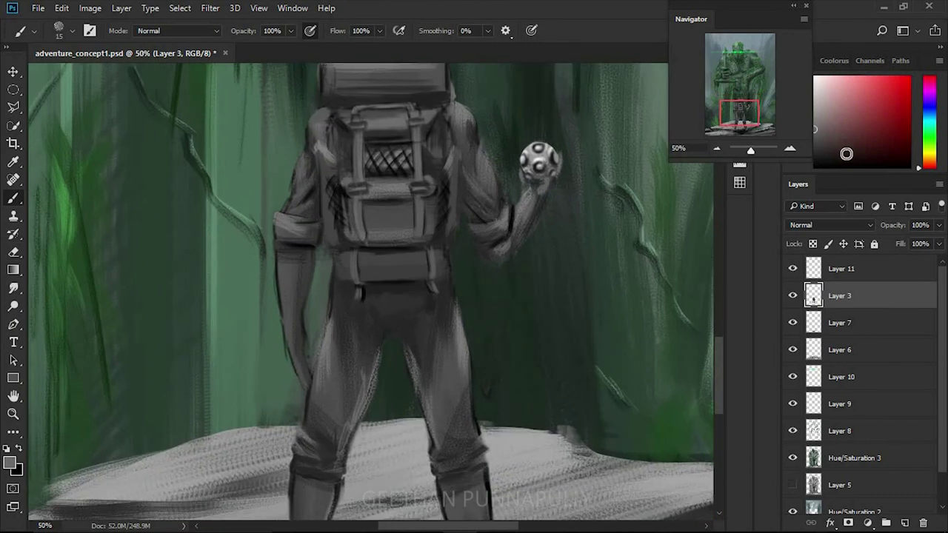
pyautogui.hotkey('ctrl', '-')
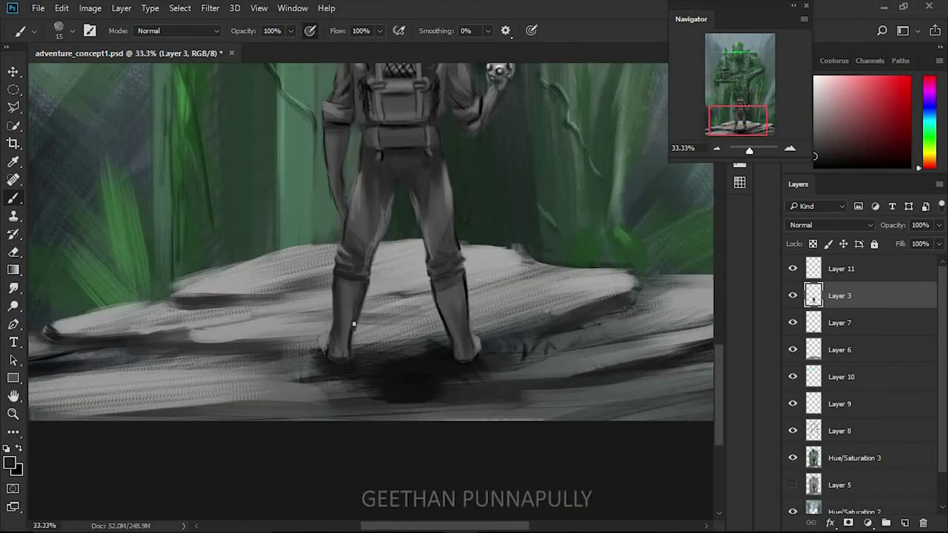
pyautogui.scroll(-1, 322, 326)
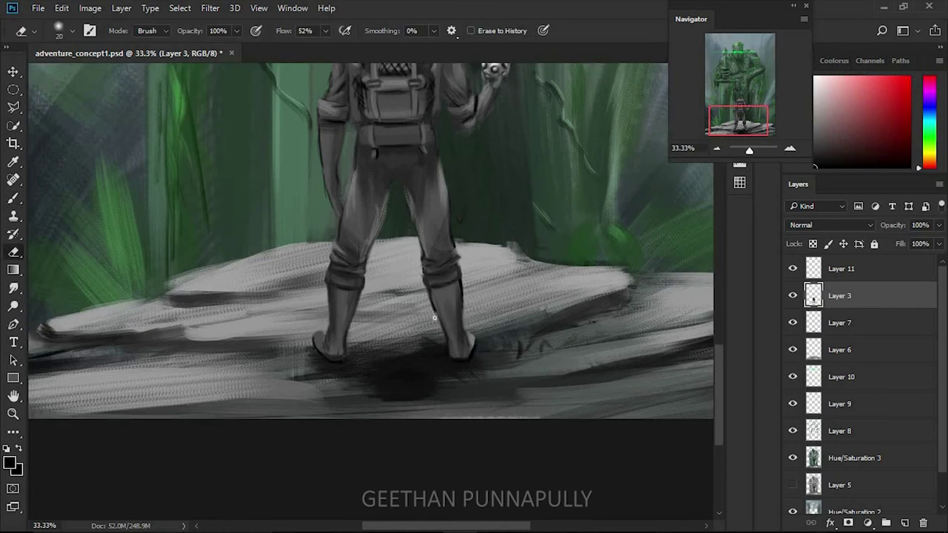
pyautogui.hotkey('ctrl', '-')
pyautogui.press('b')
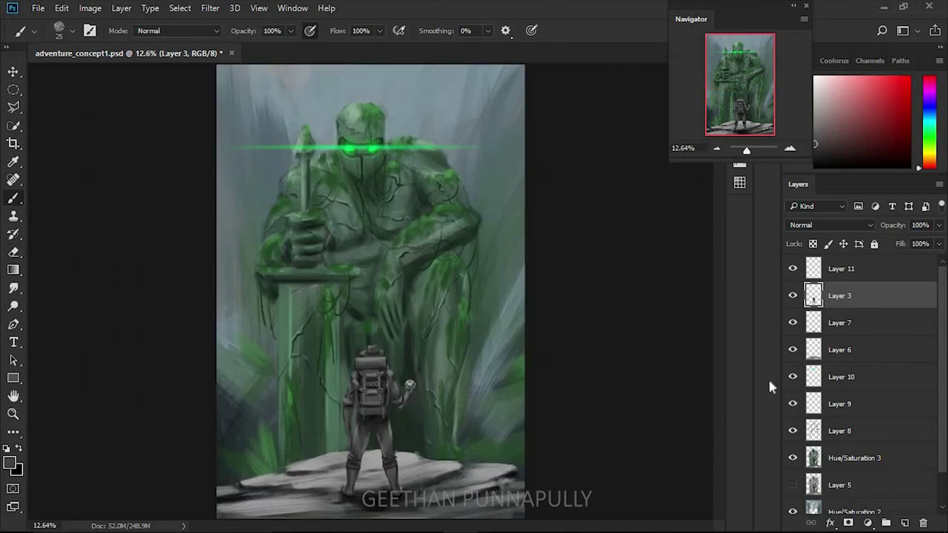
# Paint light green straight strokes down the sword blade
pyautogui.click(90, 8)
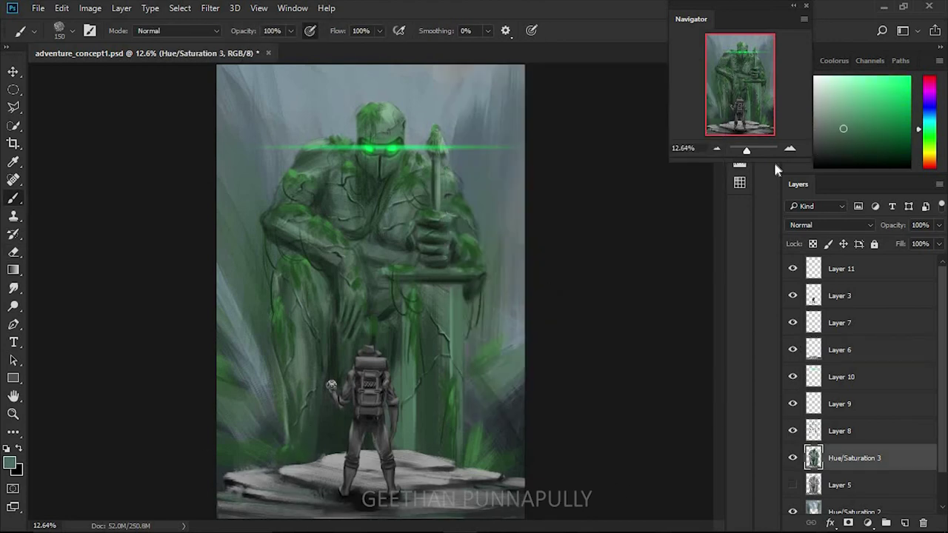
pyautogui.moveTo(404, 293); pyautogui.dragTo(404, 450)
pyautogui.moveTo(457, 304); pyautogui.dragTo(457, 466)
pyautogui.moveTo(405, 316); pyautogui.dragTo(404, 450)
pyautogui.keyDown('shift'); pyautogui.click(461, 463); pyautogui.keyUp('shift')
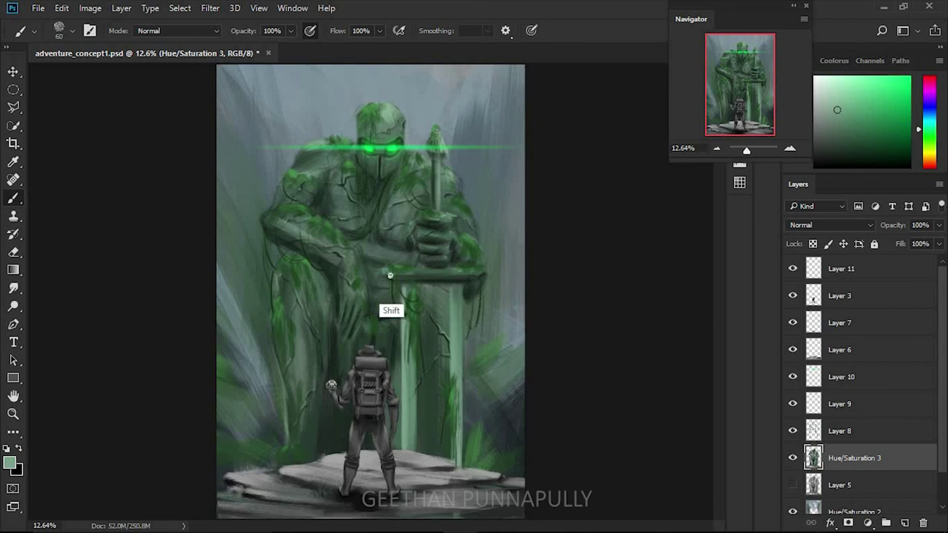
# With Layer 8 moss hidden, repaint the sword tip and blade lighter grey-green
pyautogui.click(792, 430)
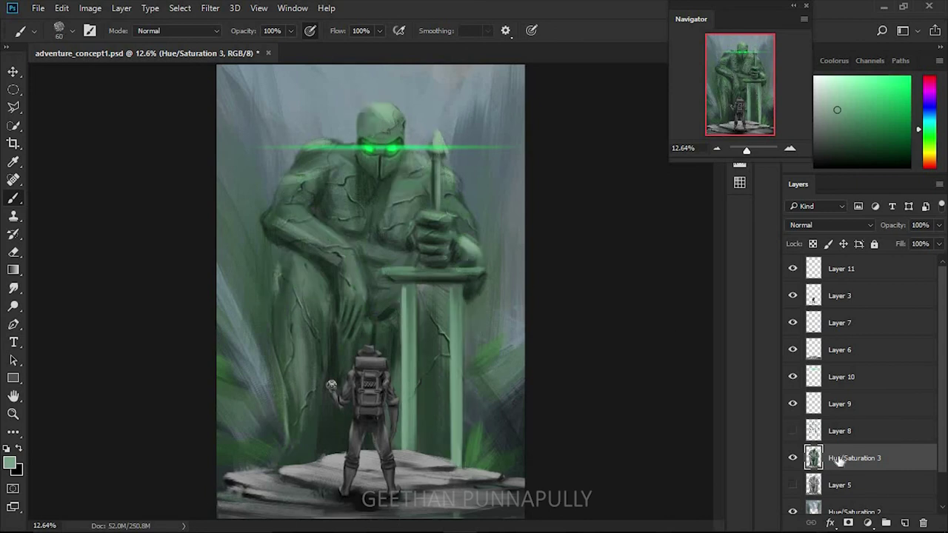
pyautogui.keyDown('alt'); pyautogui.click(435, 208); pyautogui.keyUp('alt')
pyautogui.press('e')
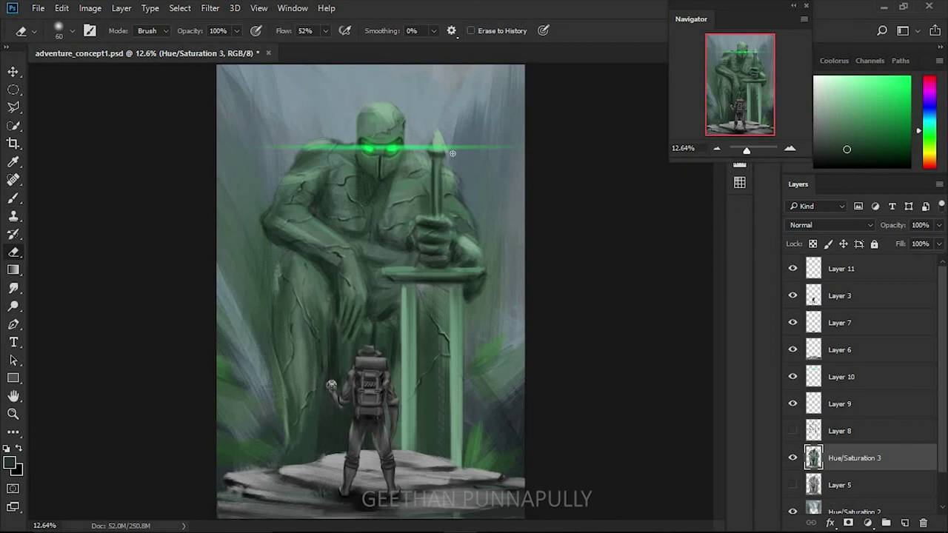
pyautogui.press('l')
pyautogui.click(430, 153)
pyautogui.click(437, 138)
pyautogui.press('b')
pyautogui.moveTo(436, 142); pyautogui.dragTo(430, 219)
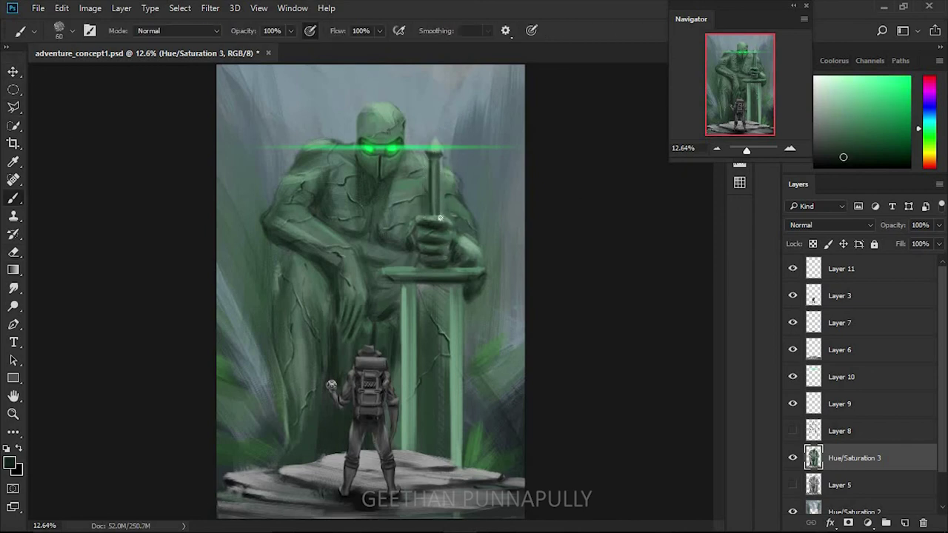
# Mirror the canvas and turn Layer 8's moss strokes back on
pyautogui.hotkey('shift', 'h')
pyautogui.click(792, 430)
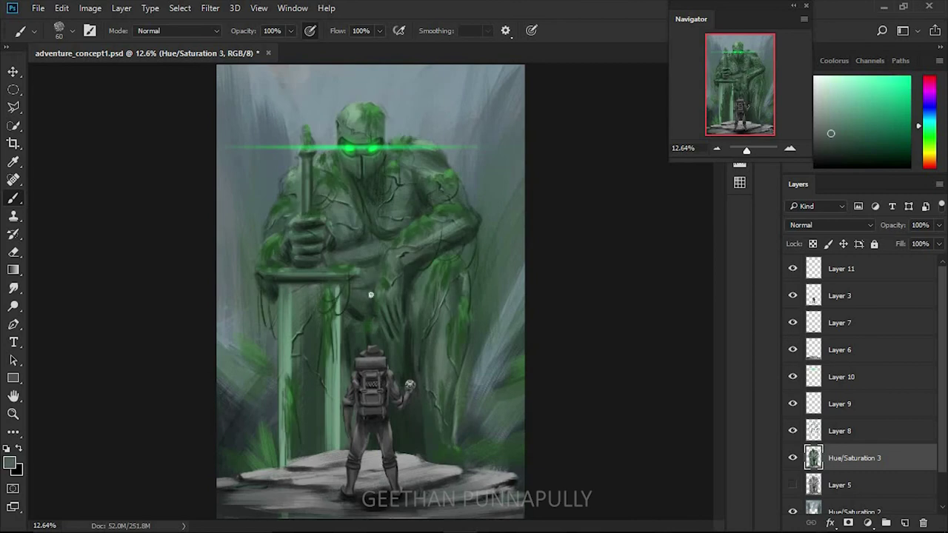
pyautogui.keyDown('alt'); pyautogui.click(422, 229); pyautogui.keyUp('alt')
pyautogui.click(792, 430)
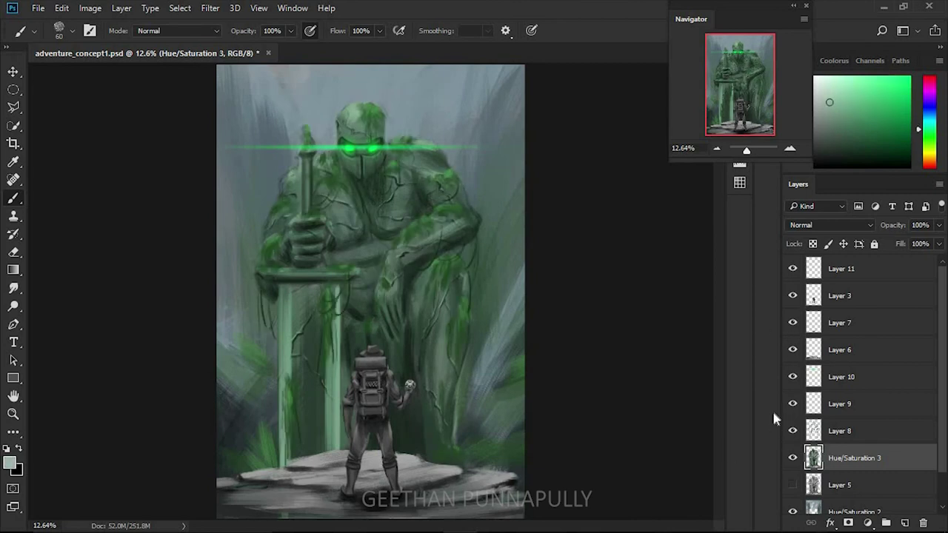
# Duplicate the Hue/Saturation adjustment to tint the ground stones green, then add Layer 12
pyautogui.moveTo(851, 458); pyautogui.dragTo(819, 362)
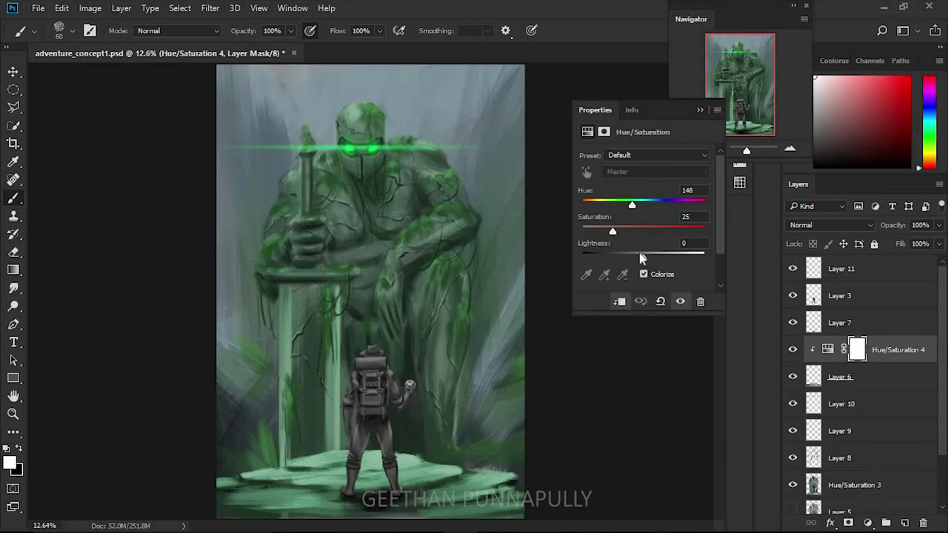
pyautogui.moveTo(622, 208); pyautogui.dragTo(625, 208)
pyautogui.hotkey('ctrl', 'alt', 'e')
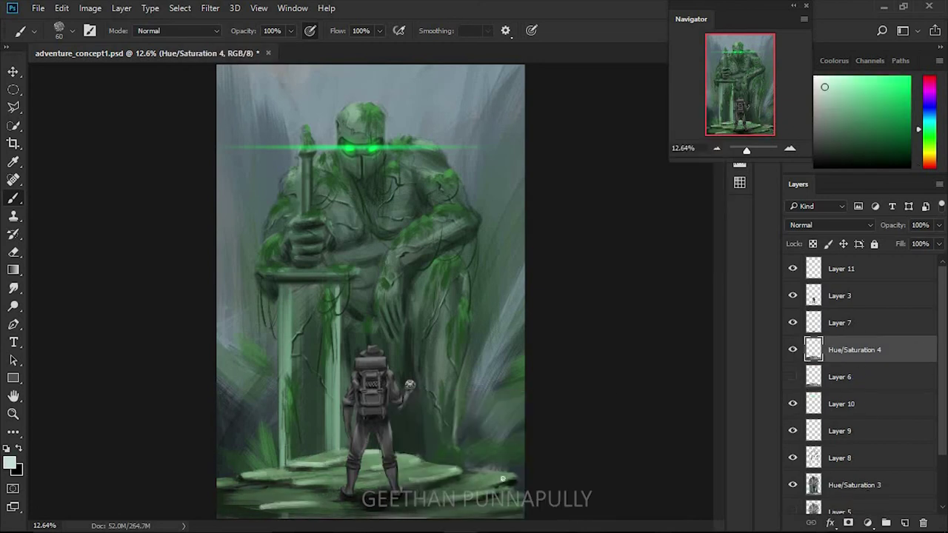
pyautogui.hotkey('ctrl', 'shift', 'alt', 'n')
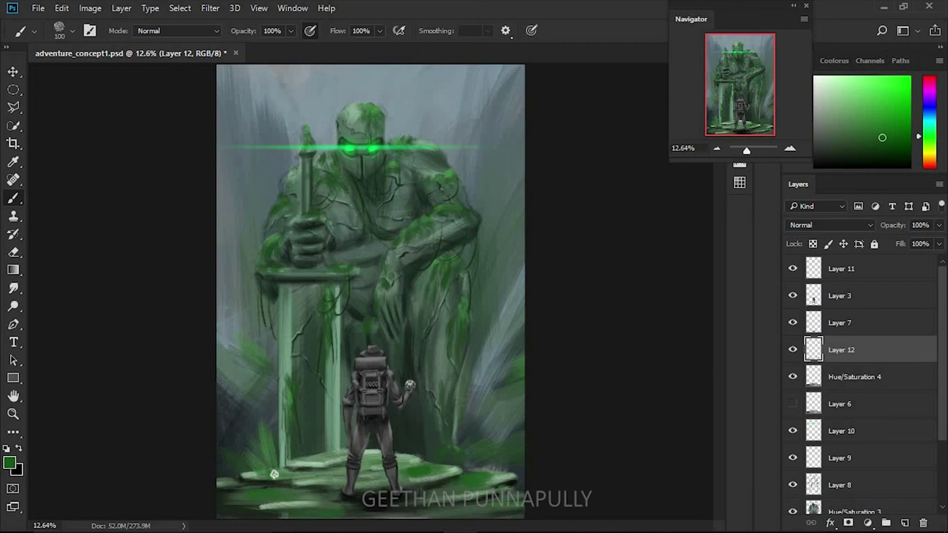
# Lower the new layer's opacity and paint the adventurer's legs dark olive
pyautogui.moveTo(939, 224); pyautogui.dragTo(930, 243)
pyautogui.scroll(1, 467, 479)
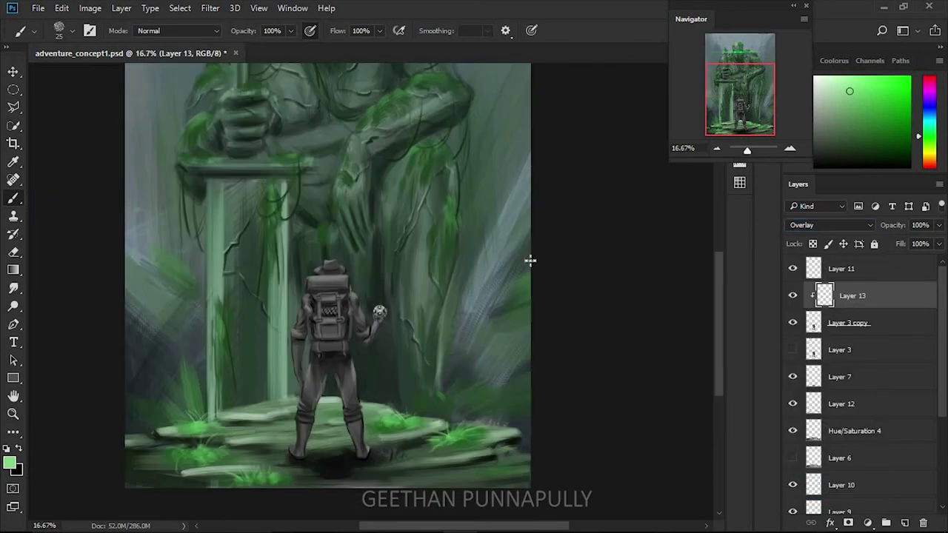
pyautogui.click(926, 148)
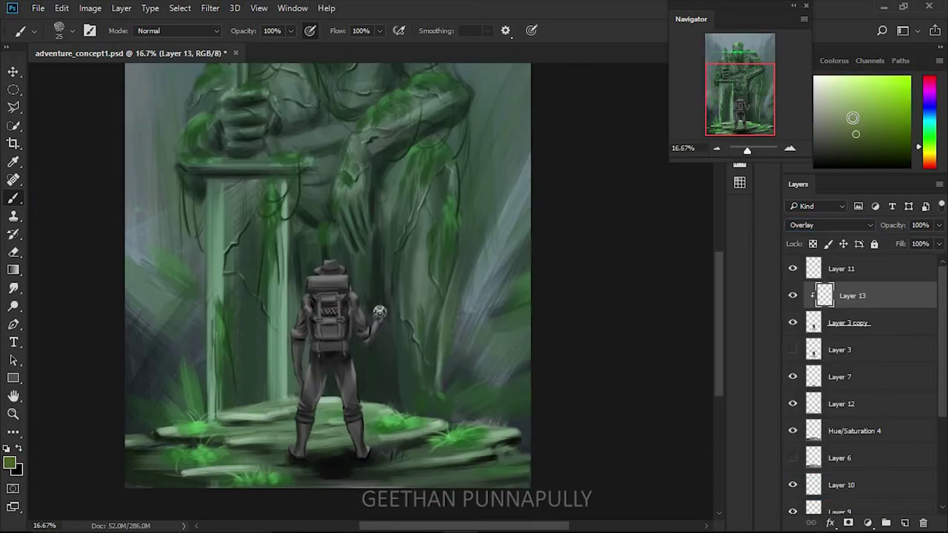
pyautogui.keyDown('alt'); pyautogui.click(311, 448); pyautogui.keyUp('alt')
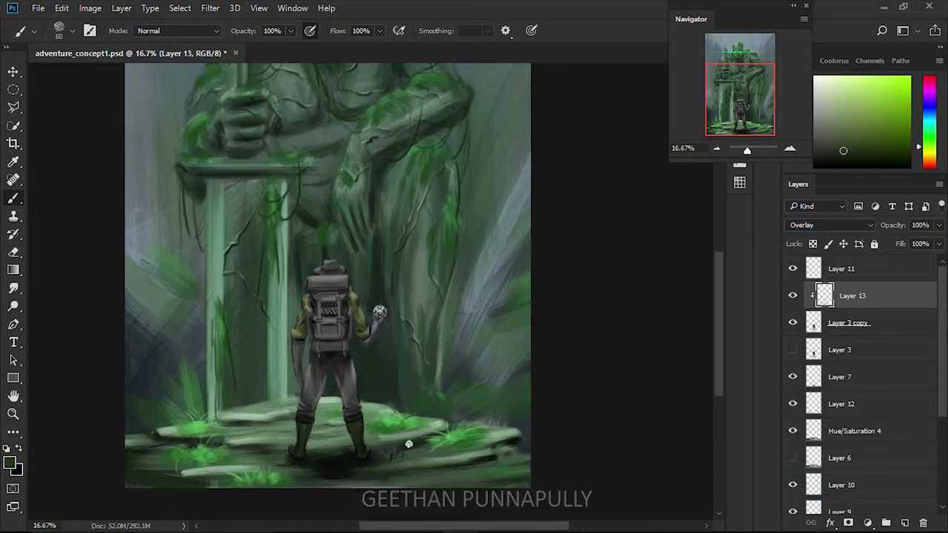
pyautogui.moveTo(302, 407); pyautogui.dragTo(349, 410)
pyautogui.click(929, 158)
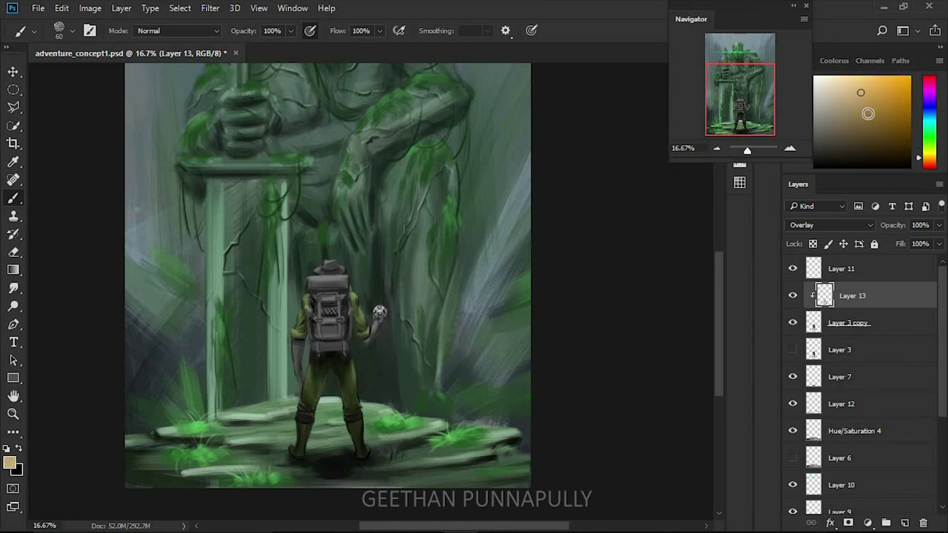
pyautogui.click(893, 149)
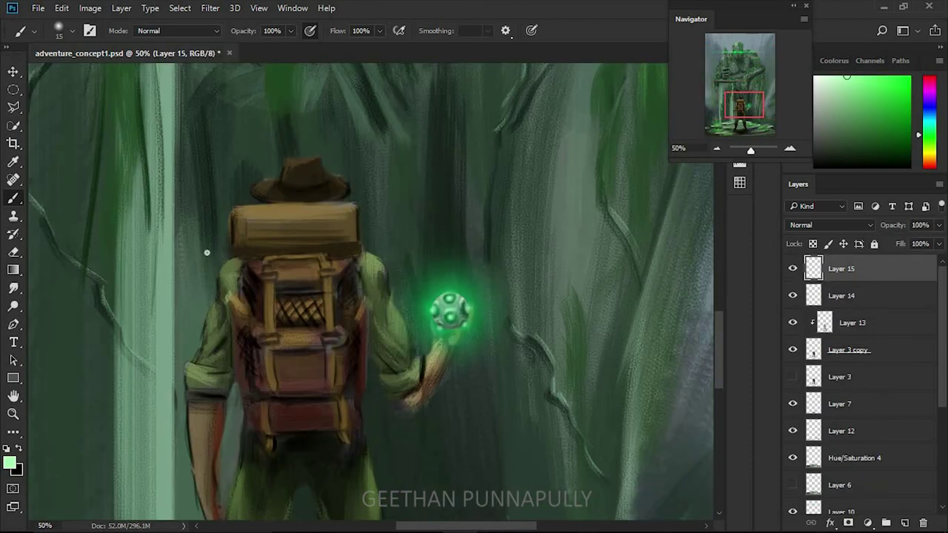
# Sample tan, reddish-brown and green colours around the adventurer, then erase on his base layer
pyautogui.click(468, 338)
pyautogui.press('[')
pyautogui.press('[')
pyautogui.press('[')
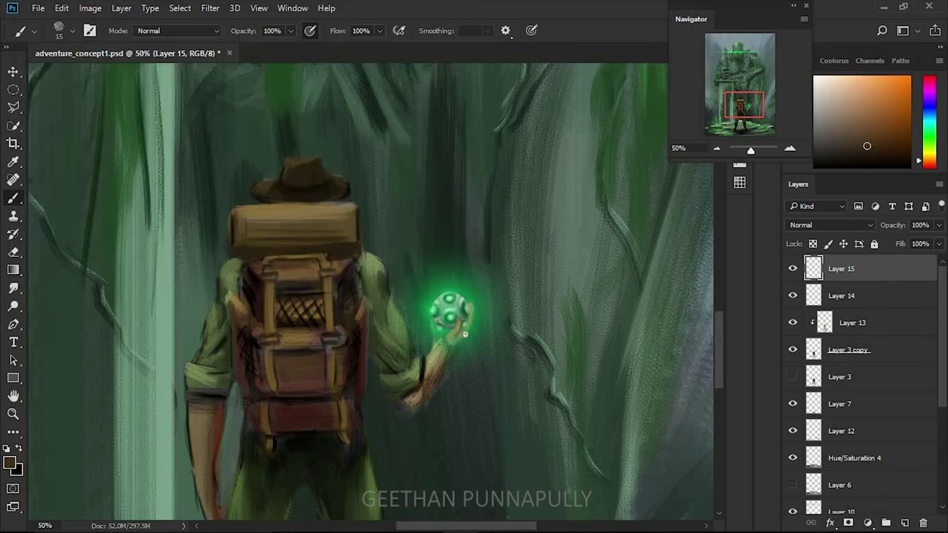
pyautogui.keyDown('alt'); pyautogui.click(437, 320); pyautogui.keyUp('alt')
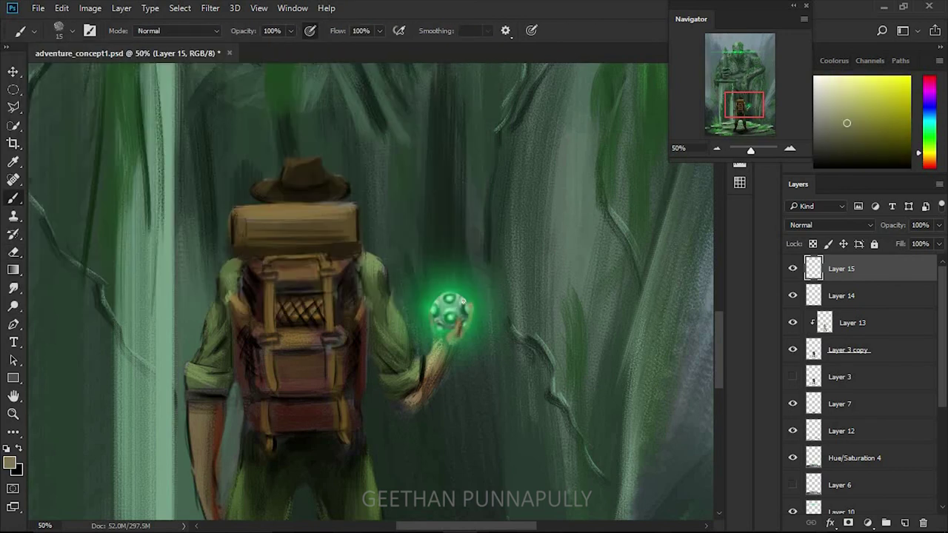
pyautogui.moveTo(452, 344); pyautogui.dragTo(486, 311)
pyautogui.keyDown('alt'); pyautogui.click(471, 341); pyautogui.keyUp('alt')
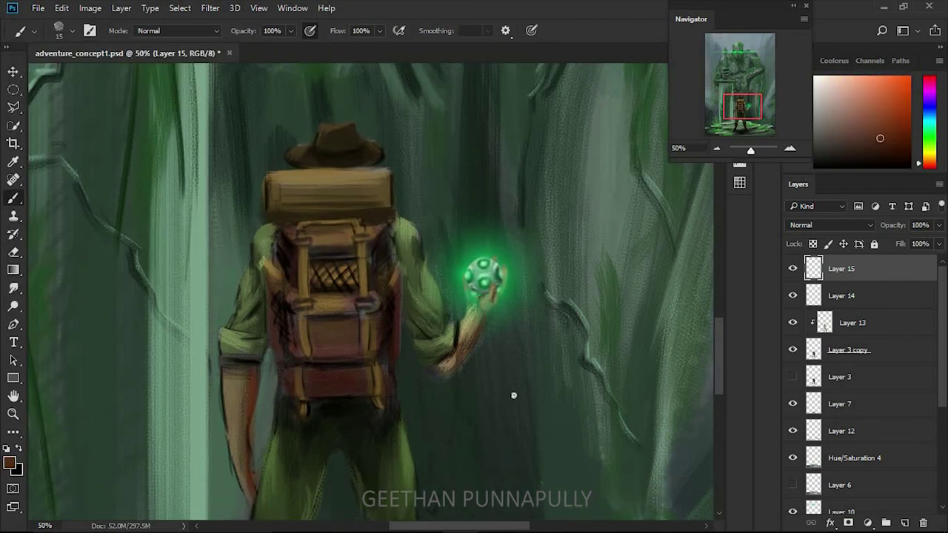
pyautogui.hotkey('ctrl', '-')
pyautogui.keyDown('alt'); pyautogui.click(512, 352); pyautogui.keyUp('alt')
pyautogui.press('e')
pyautogui.keyDown('ctrl'); pyautogui.click(451, 345); pyautogui.keyUp('ctrl')
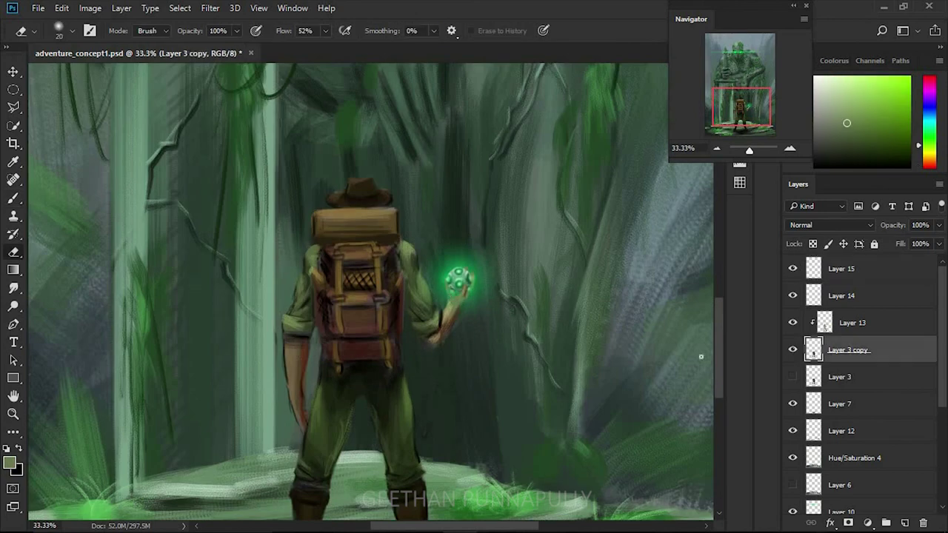
# Duplicate the green light line layer, bring it to the top, and move it across the orb
pyautogui.press('b')
pyautogui.press('d')
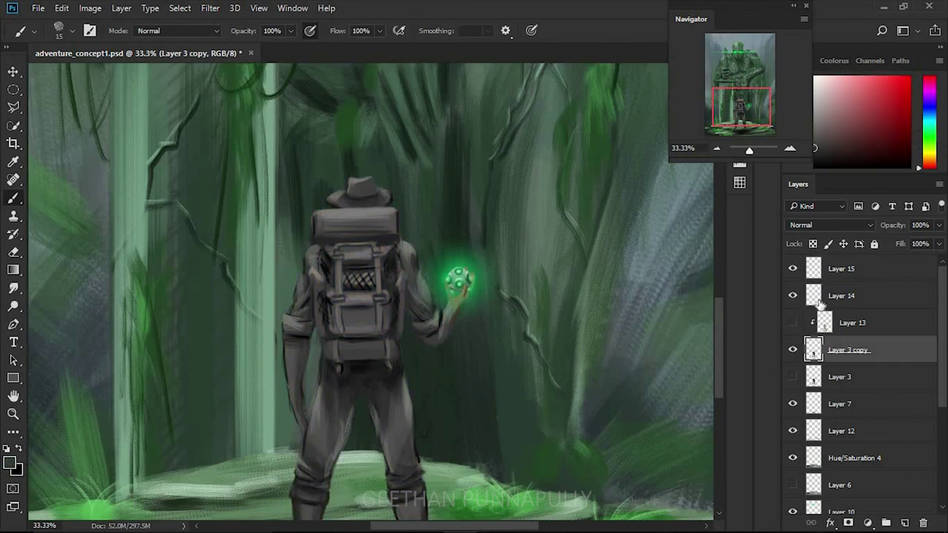
pyautogui.hotkey('ctrl', '0')
pyautogui.click(794, 386)
pyautogui.hotkey('ctrl', 'j')
pyautogui.hotkey('ctrl', 'shift', ']')
pyautogui.press('v')
pyautogui.moveTo(37, 89); pyautogui.dragTo(74, 320)
pyautogui.hotkey('ctrl', '+')
pyautogui.hotkey('ctrl', '+')
# Add two rotated copies crossing diagonally through the orb, fading the third to 42% opacity
pyautogui.hotkey('ctrl', 'j')
pyautogui.hotkey('ctrl', 't')
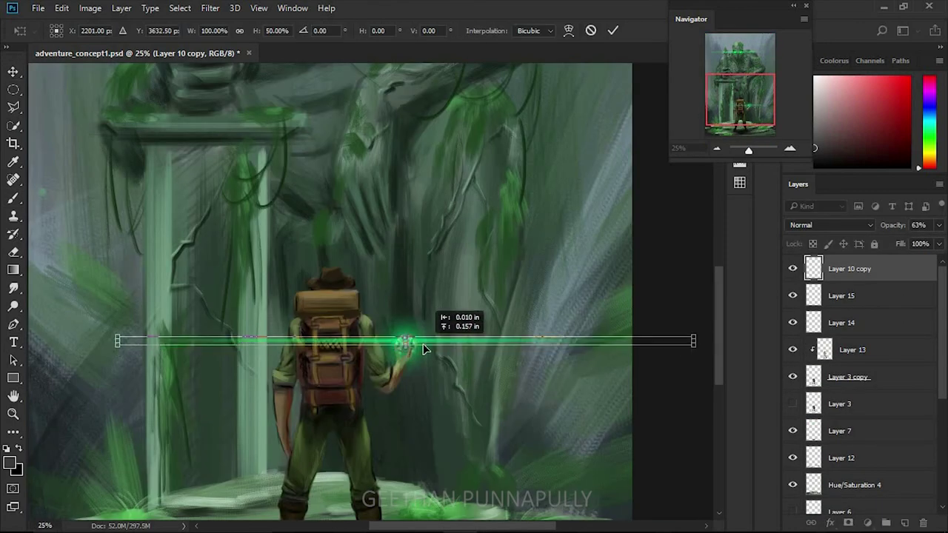
pyautogui.moveTo(671, 343); pyautogui.dragTo(497, 504)
pyautogui.press('Return')
pyautogui.hotkey('ctrl', 'j')
pyautogui.hotkey('ctrl', 't')
pyautogui.moveTo(598, 180); pyautogui.dragTo(659, 285)
pyautogui.press('Return')
pyautogui.moveTo(938, 224); pyautogui.dragTo(911, 245)
# Pick a slightly different paint colour and frame the statue's upper body for painting light
pyautogui.hotkey('ctrl', '0')
pyautogui.press('b')
pyautogui.hotkey('ctrl', '+')
pyautogui.hotkey('ctrl', '+')
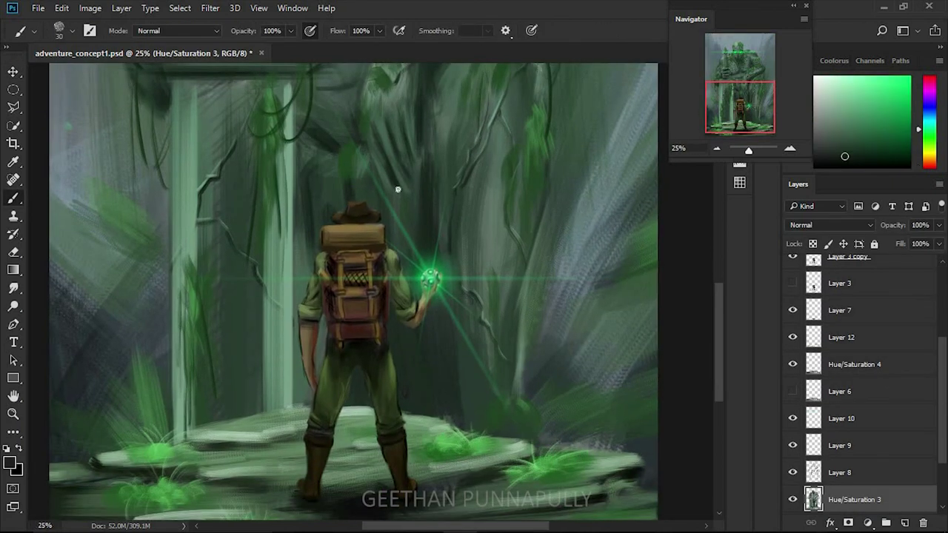
pyautogui.moveTo(412, 143); pyautogui.dragTo(474, 259)
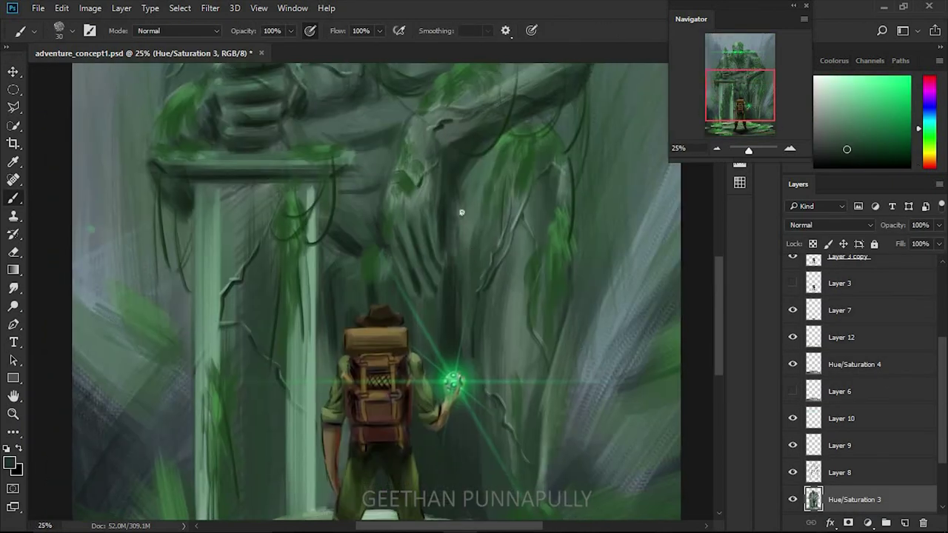
pyautogui.keyDown('alt'); pyautogui.click(450, 291); pyautogui.keyUp('alt')
pyautogui.scroll(5, 420, 285)
pyautogui.hotkey('ctrl', '-')
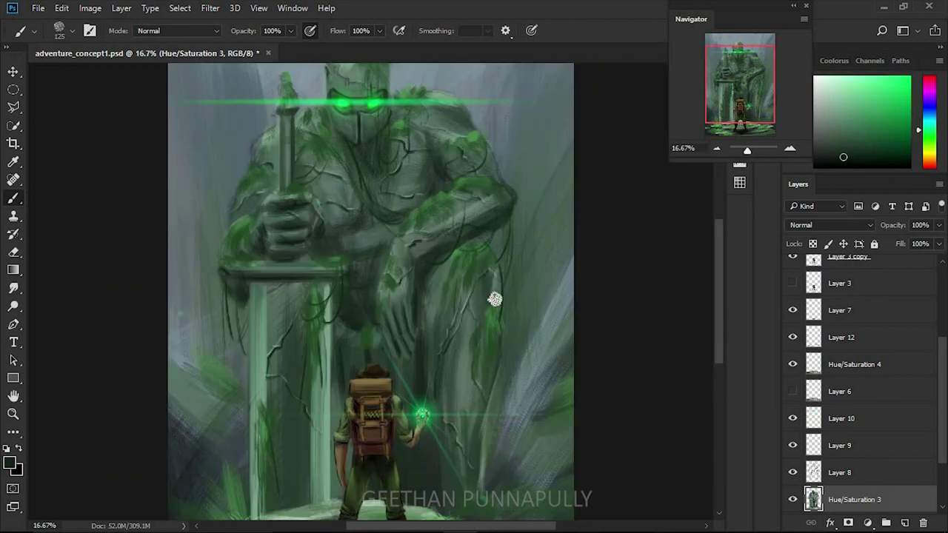
pyautogui.hotkey('ctrl', '-')
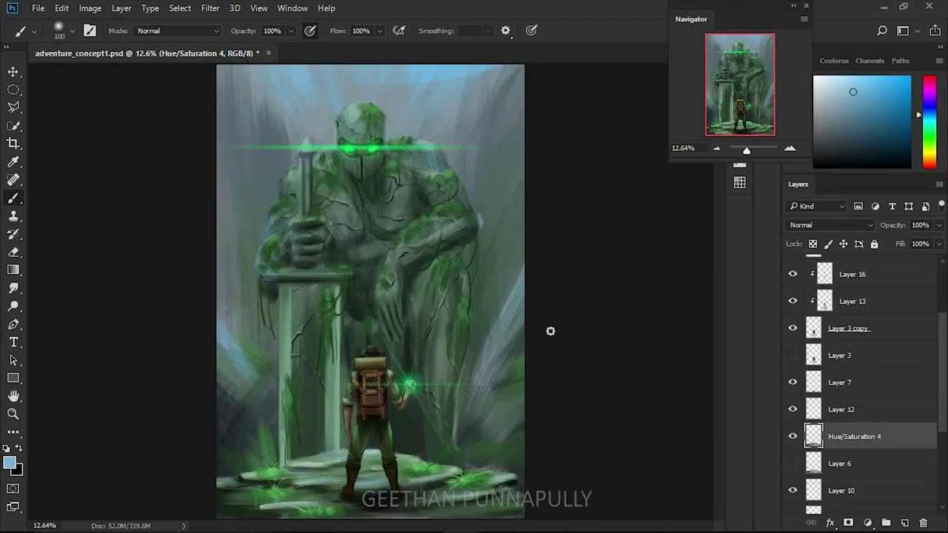
# Add a Color Balance shifting midtones toward red, plus a clipped Color Balance at 77% opacity
pyautogui.click(867, 522)
pyautogui.click(863, 370)
pyautogui.moveTo(625, 185); pyautogui.dragTo(624, 187)
pyautogui.click(852, 404)
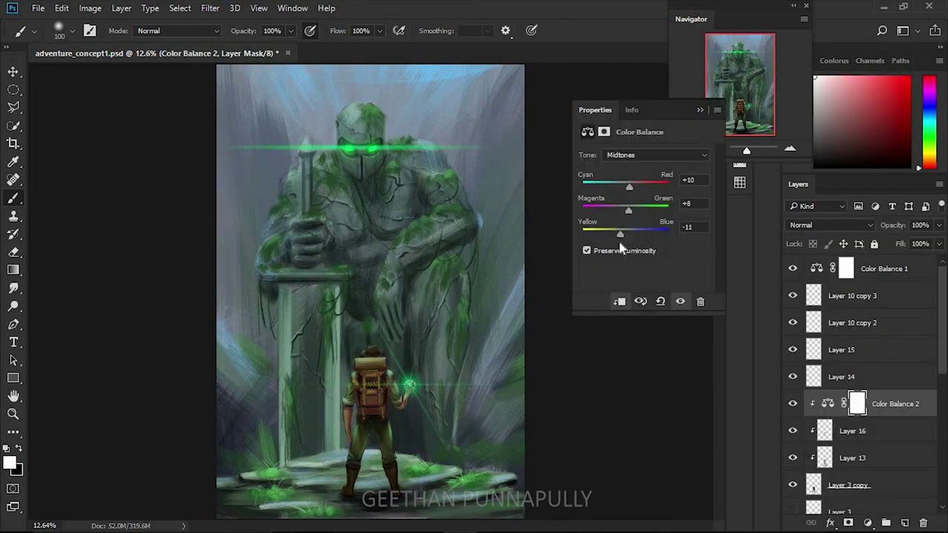
pyautogui.press('7')
pyautogui.press('7')
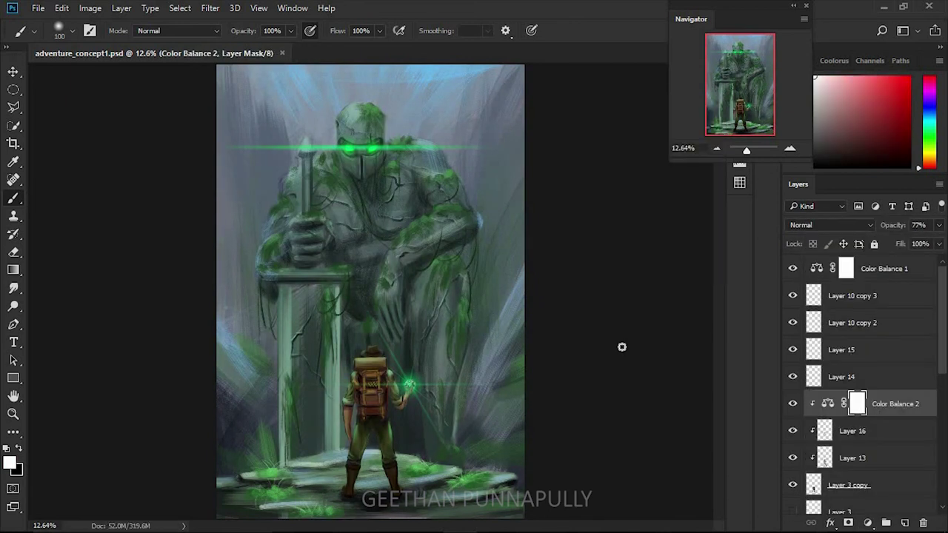
# Change the brush size and pick a darker teal, then sample a bluer teal from the painting
pyautogui.scroll(-5, 856, 444)
pyautogui.click(72, 31)
pyautogui.keyDown('alt'); pyautogui.click(423, 399); pyautogui.keyUp('alt')
pyautogui.keyDown('alt'); pyautogui.click(478, 220); pyautogui.keyUp('alt')
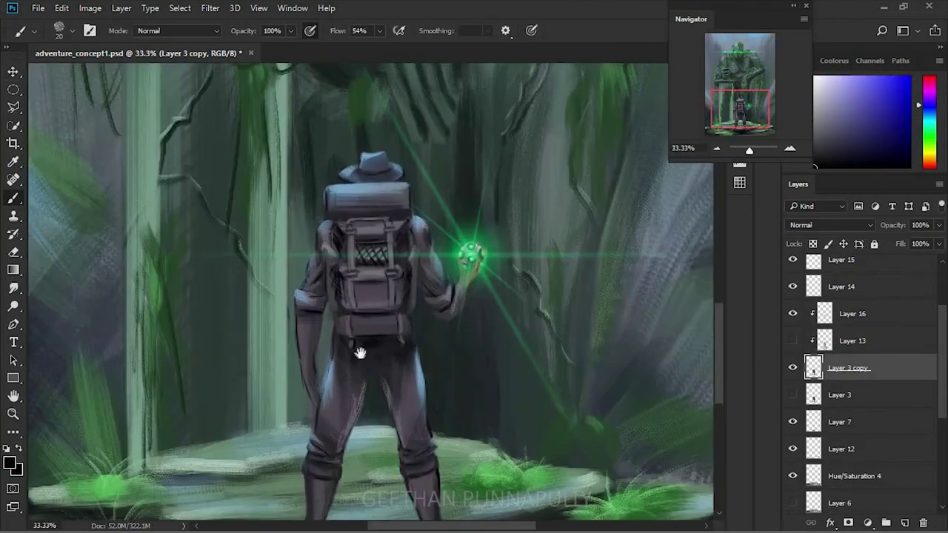
# Frame the adventurer's legs and choose a darker shade for the leg highlights
pyautogui.moveTo(359, 353); pyautogui.dragTo(357, 271)
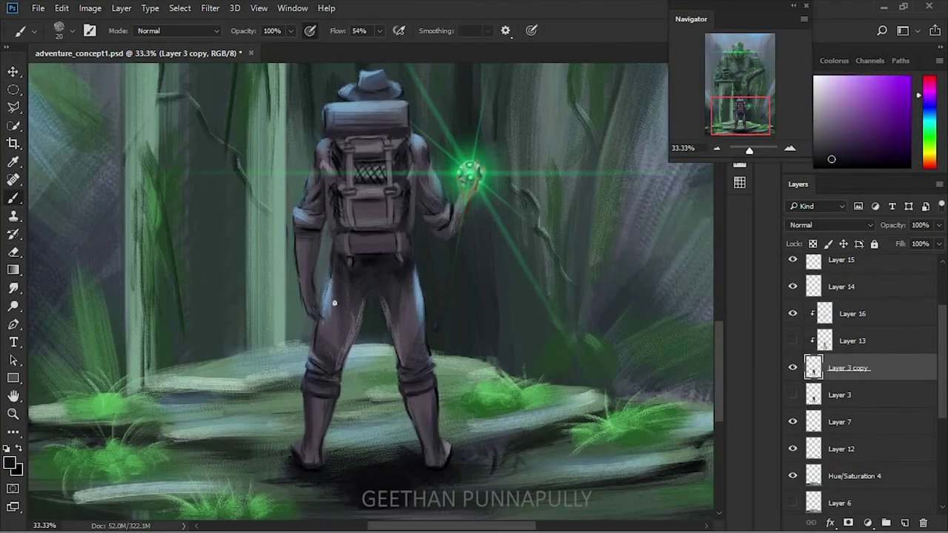
pyautogui.scroll(1, 336, 346)
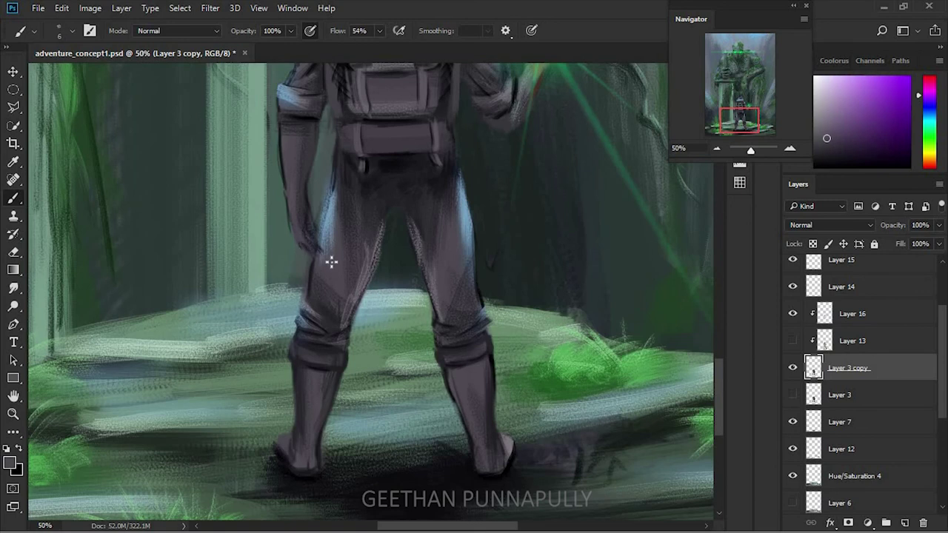
pyautogui.keyDown('alt'); pyautogui.click(311, 230); pyautogui.keyUp('alt')
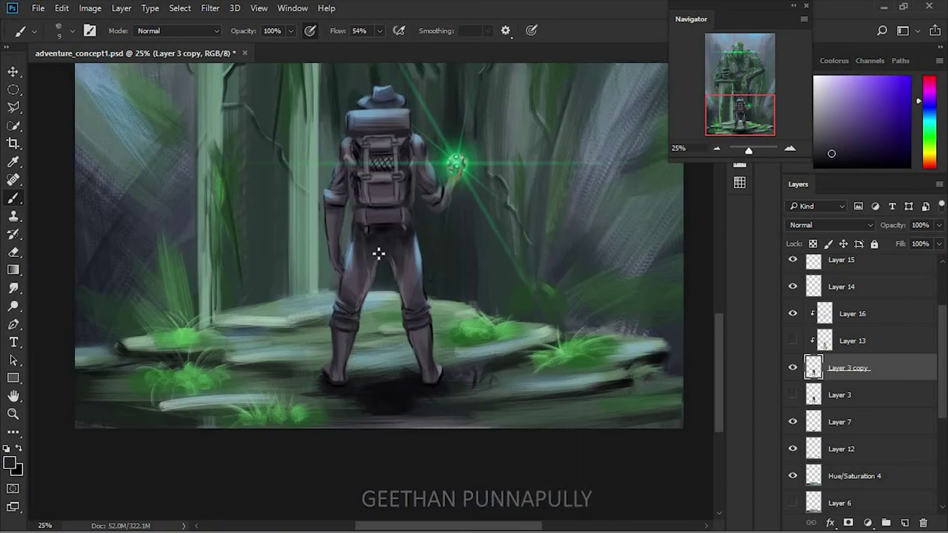
pyautogui.press('e')
pyautogui.press('b')
pyautogui.keyDown('alt'); pyautogui.click(310, 231); pyautogui.keyUp('alt')
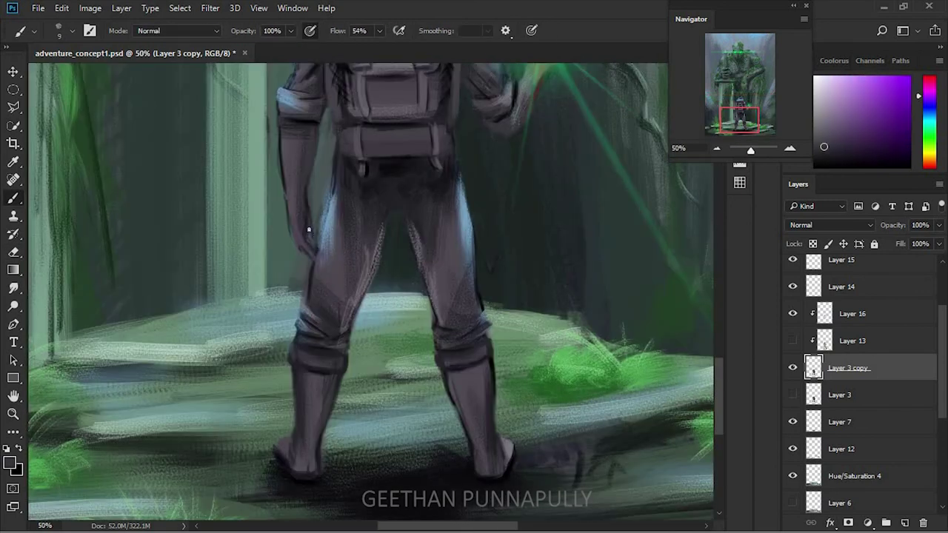
pyautogui.moveTo(301, 250); pyautogui.dragTo(302, 285)
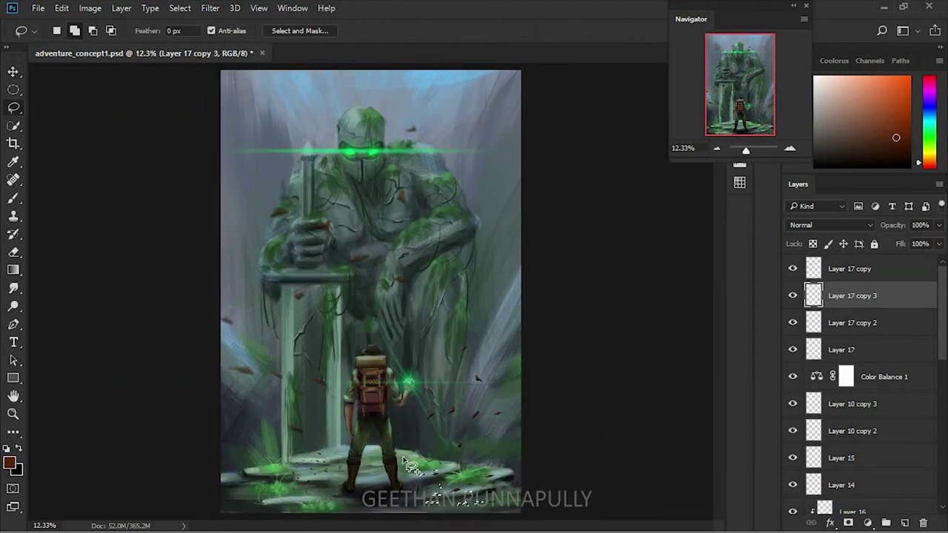
# Scroll the view to frame the ground for adding more falling leaves
pyautogui.scroll(3, 405, 465)
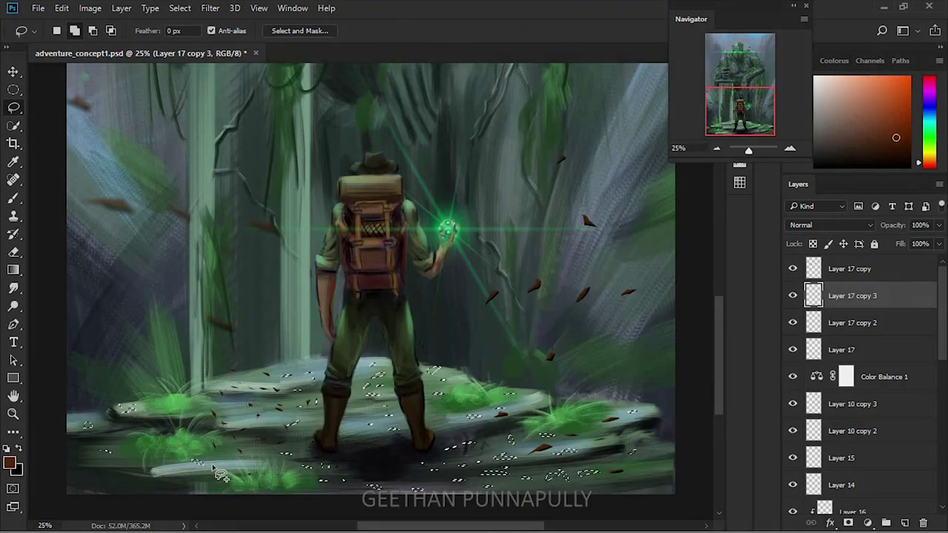